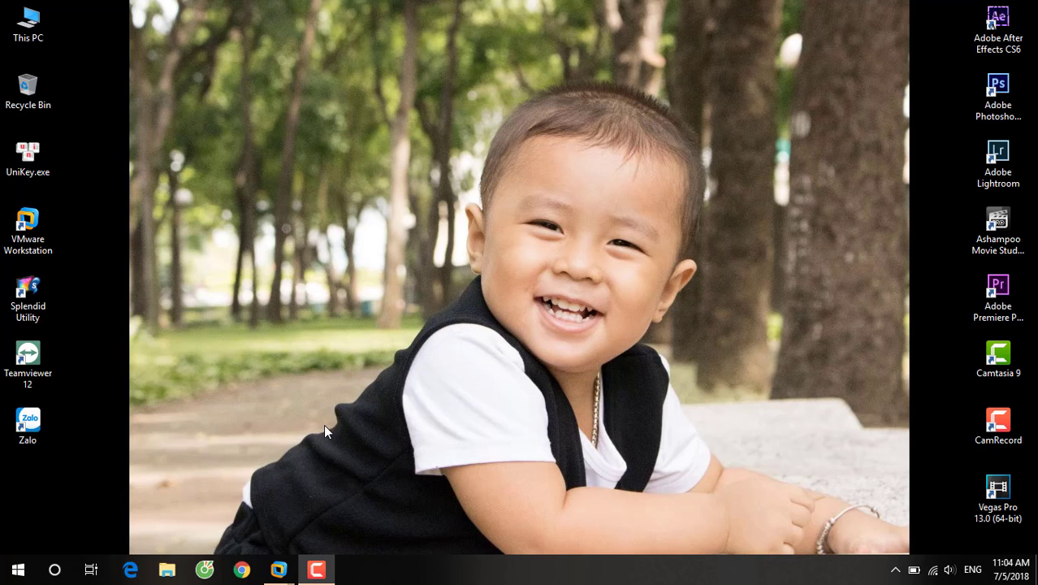
Switch to the WebServer virtual machine in VMware Workstation and open its basic system information
mouse_move(281, 572)
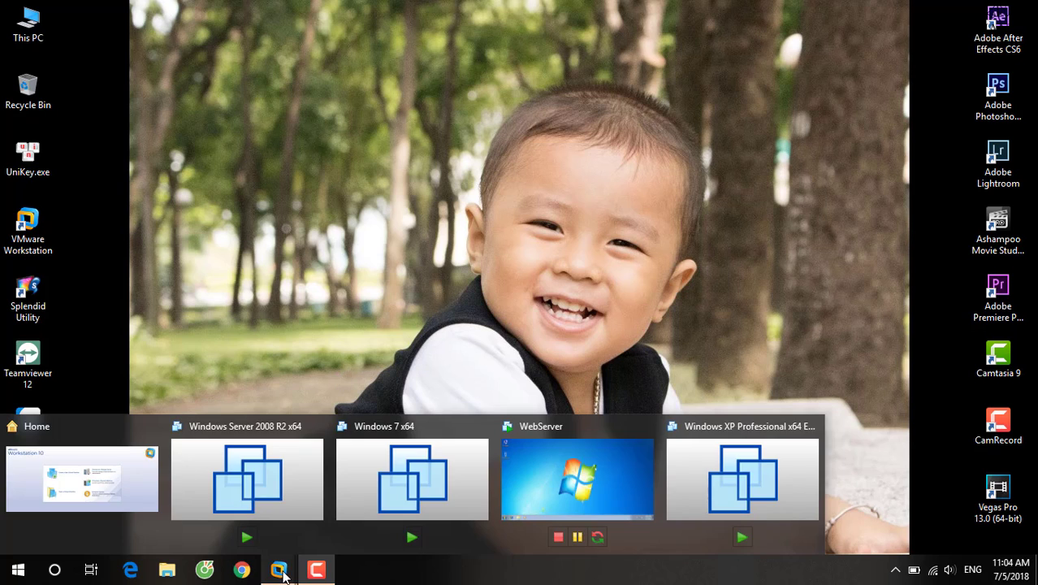
click(518, 488)
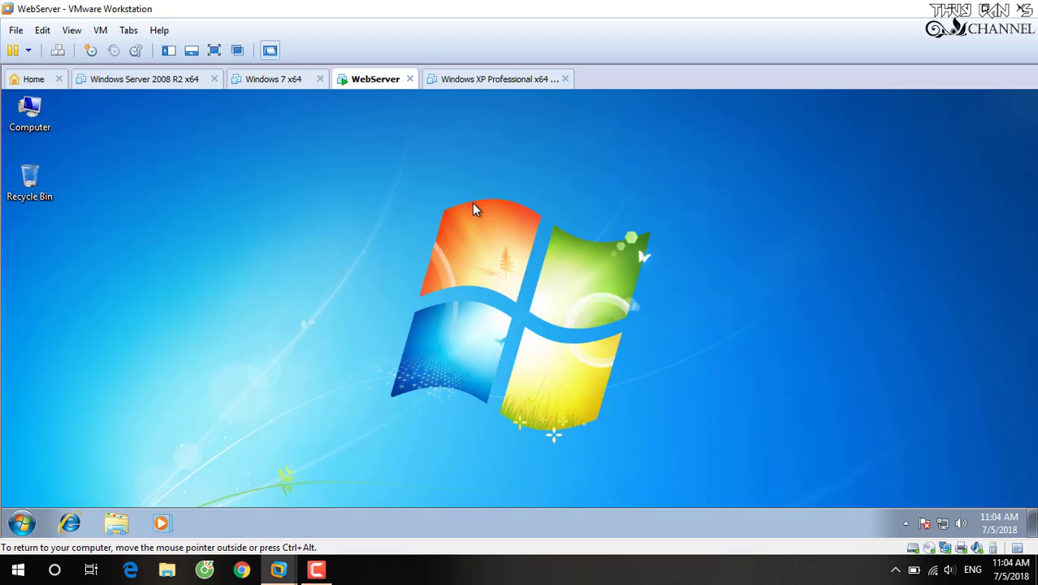
click(119, 525)
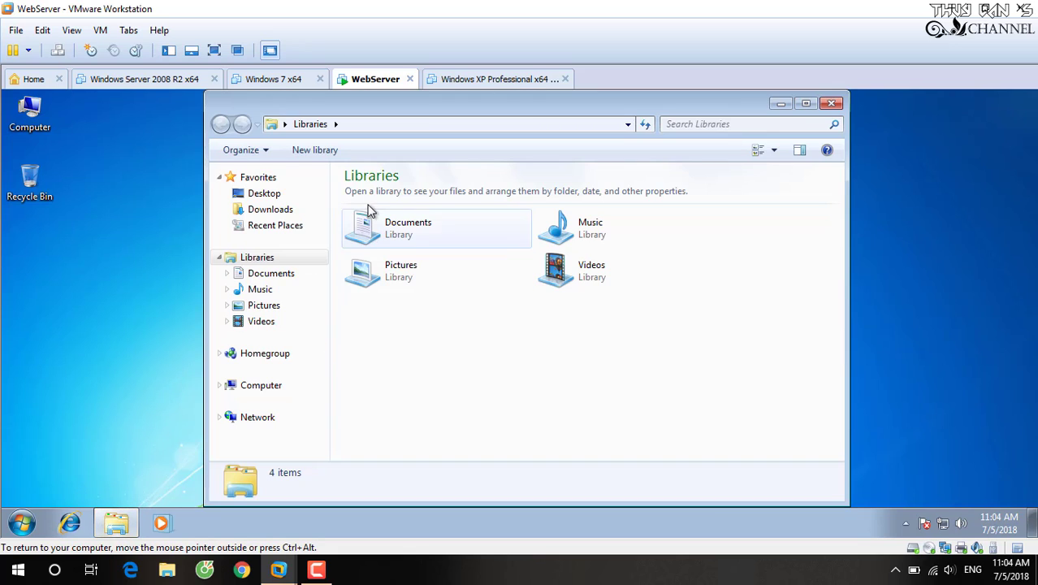
right_click(29, 114)
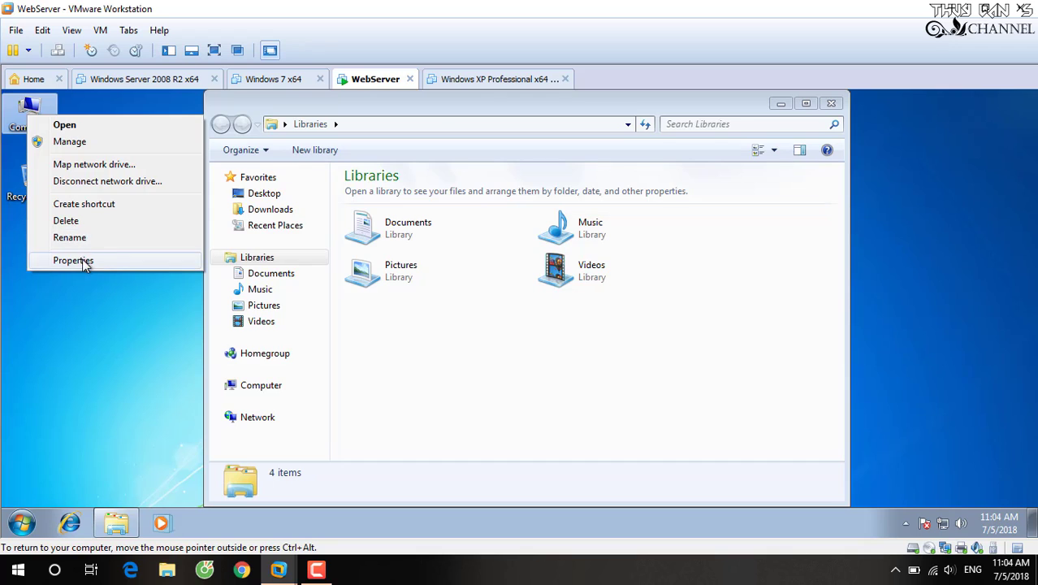
click(76, 262)
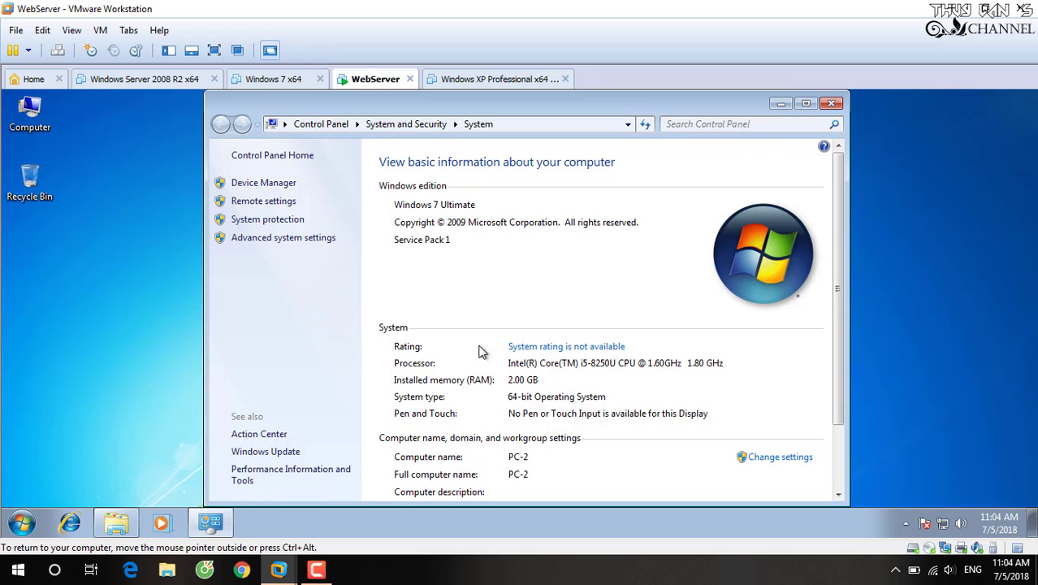
scroll(480, 365, down, 1)
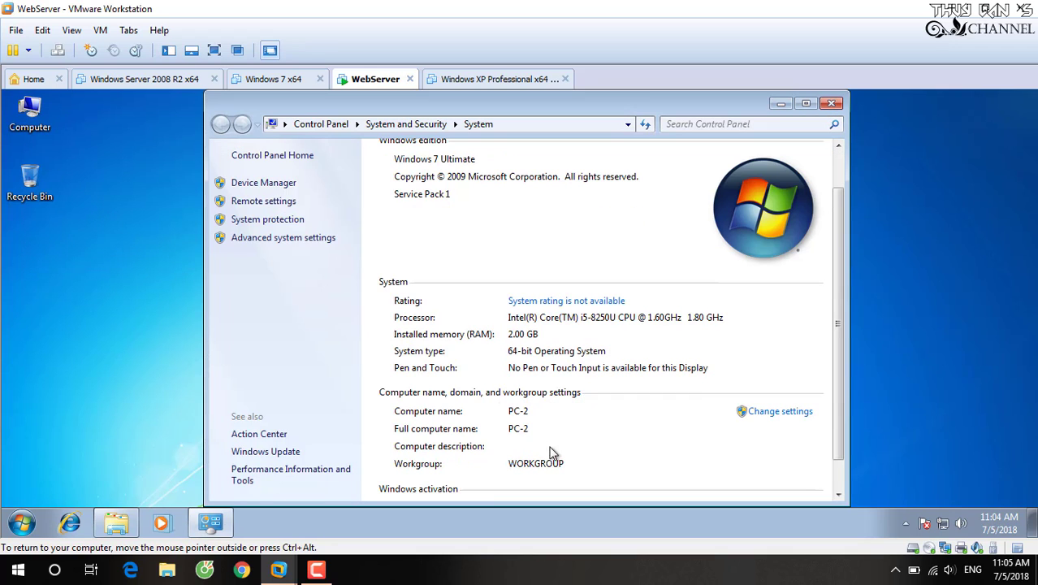
Rename the virtual machine's computer as webserver, keeping it in the WORKGROUP workgroup
click(767, 412)
click(338, 367)
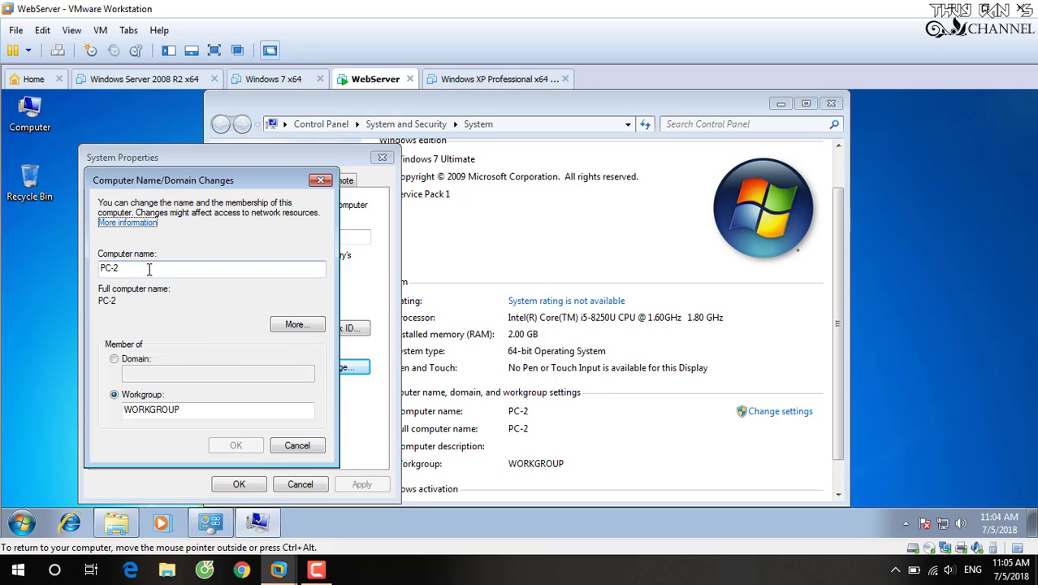
drag(140, 267, 66, 259)
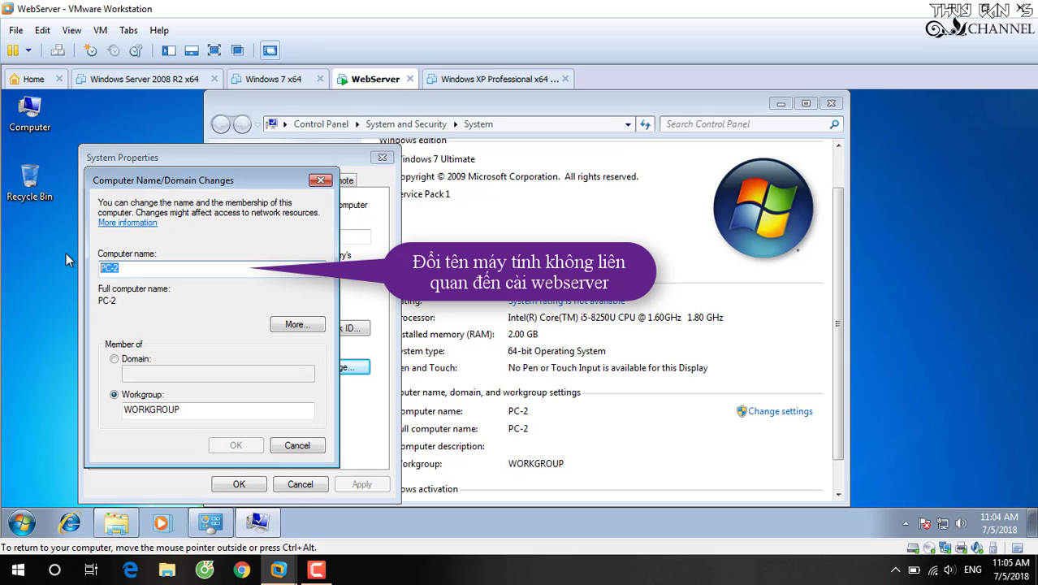
text(we)
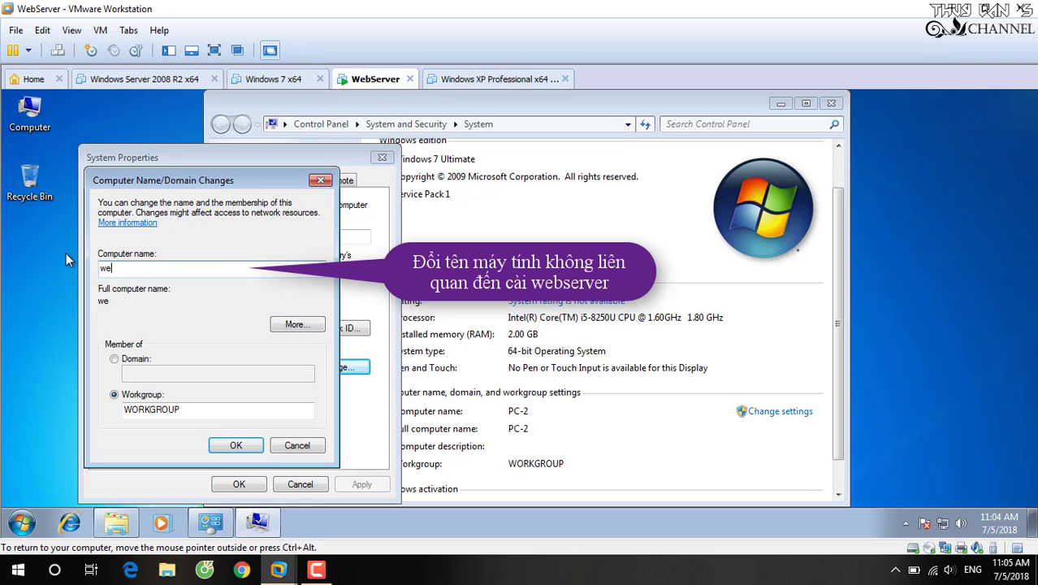
text(bserver)
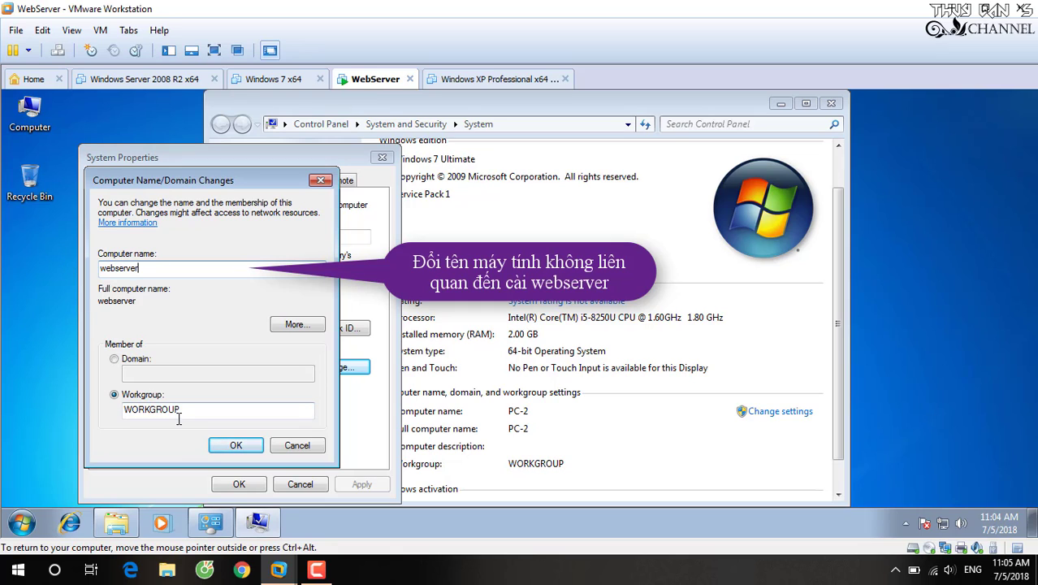
click(229, 446)
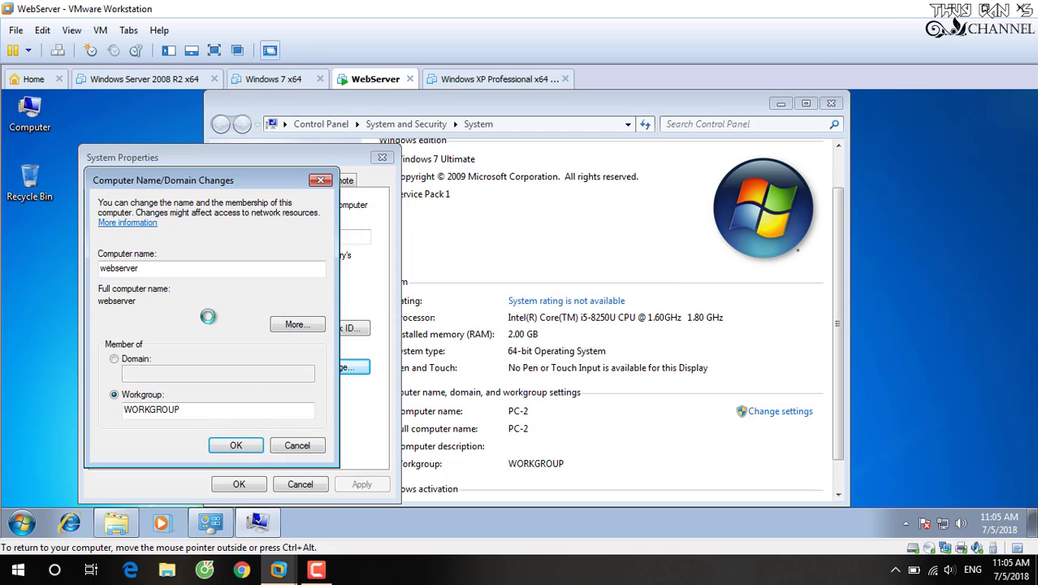
click(615, 325)
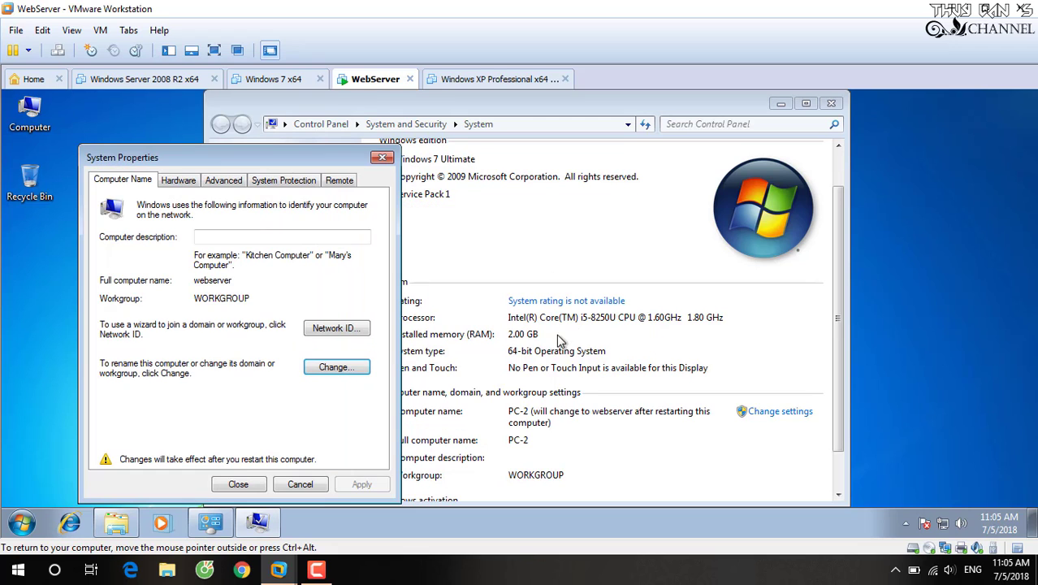
Close the System Properties and restart the virtual machine immediately to apply the new computer name
click(238, 484)
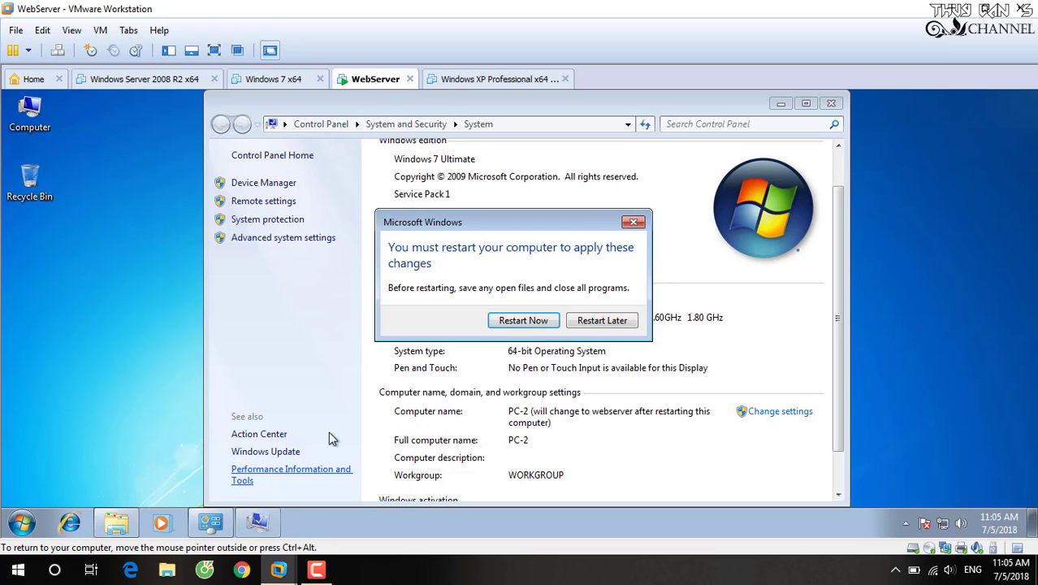
click(528, 323)
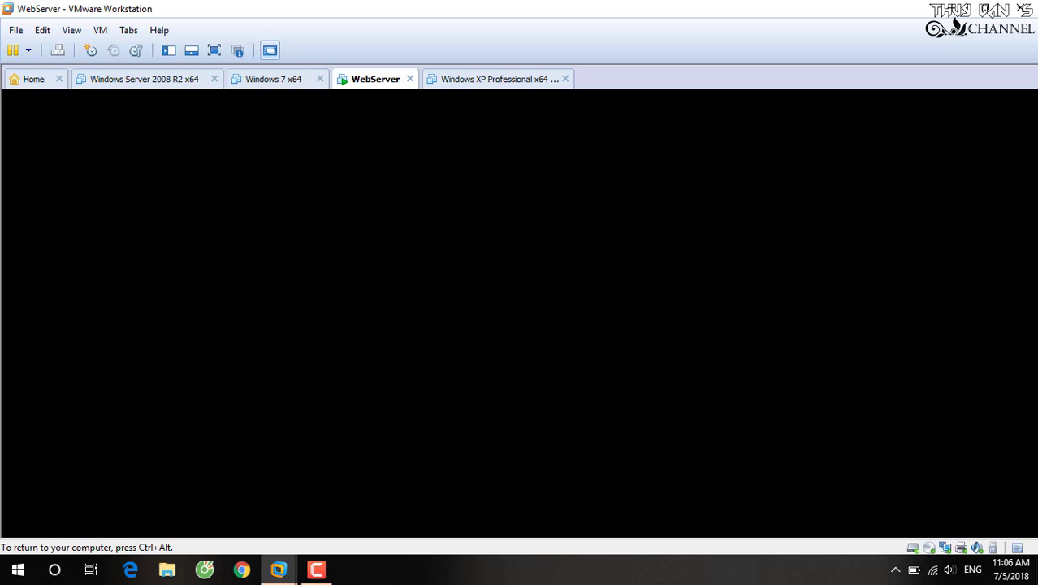
key(ctrl+alt)
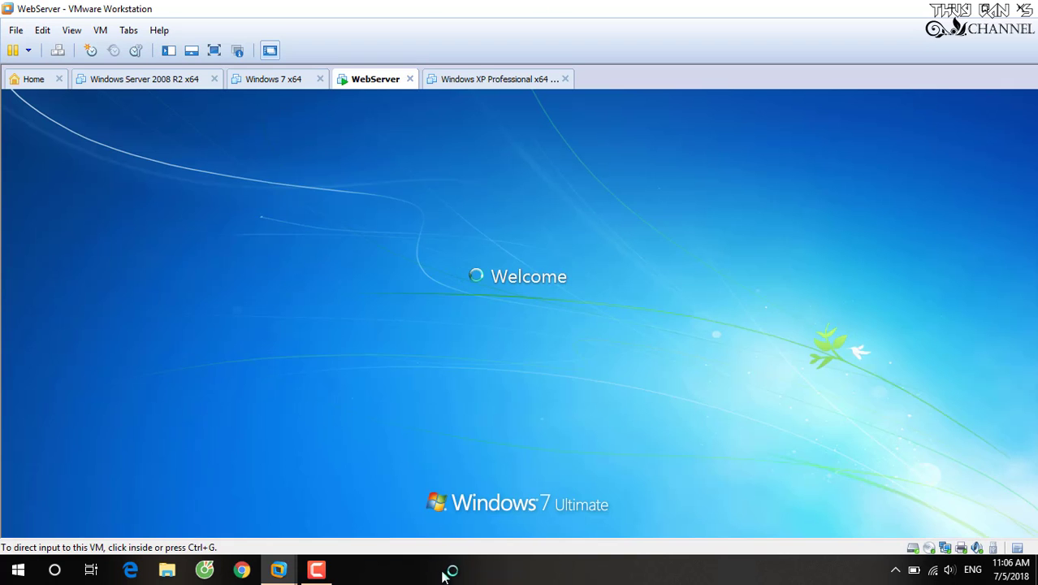
click(468, 318)
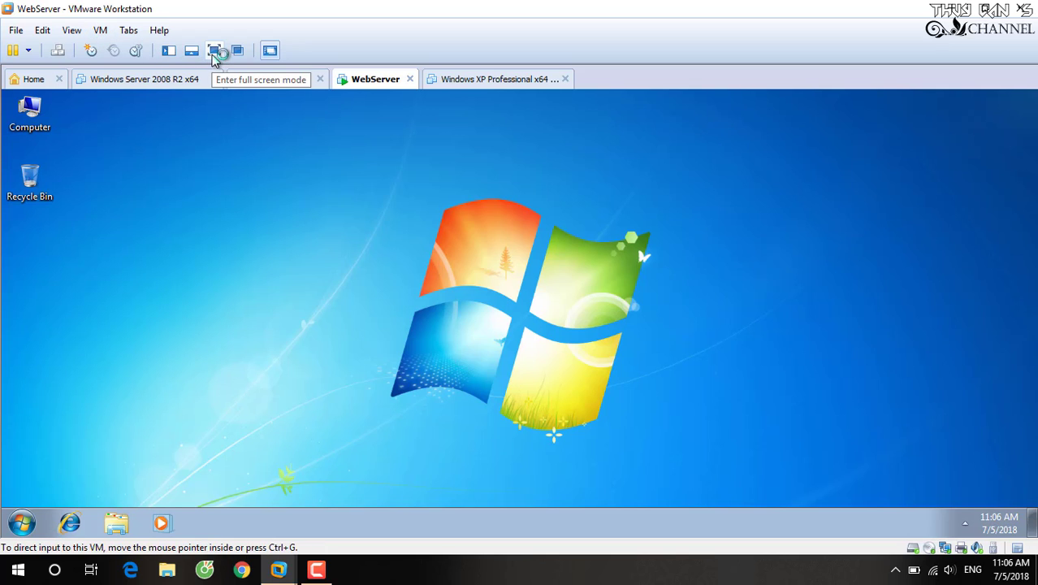
Show the virtual machine in full screen and check its computer name in the system information
click(215, 52)
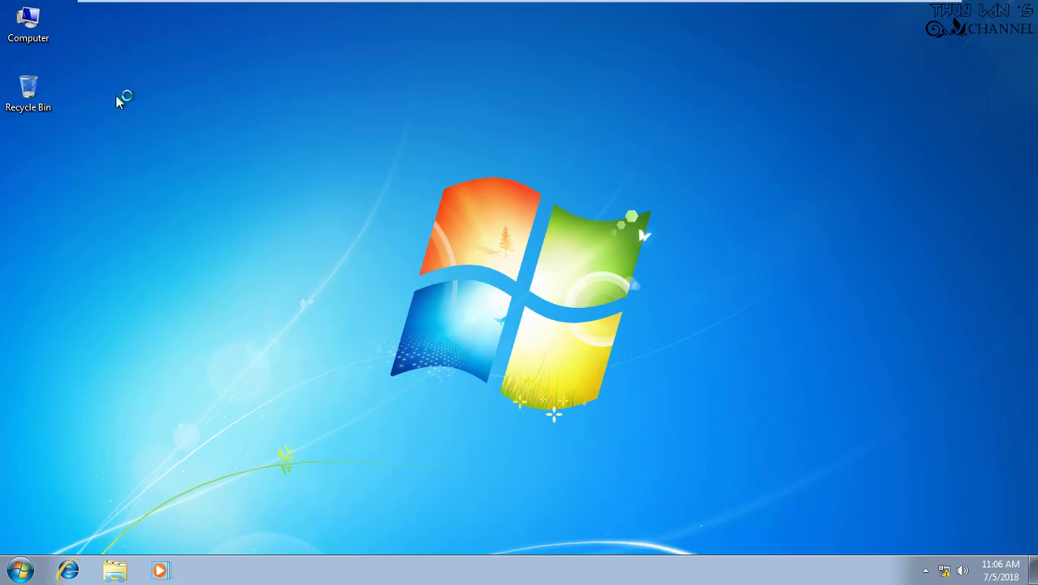
right_click(27, 25)
click(101, 169)
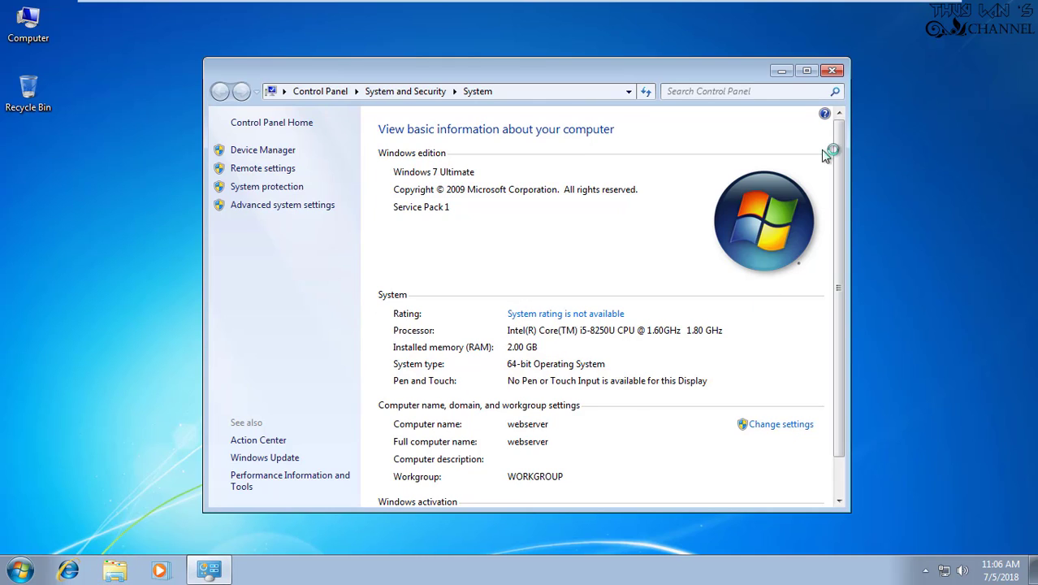
click(828, 73)
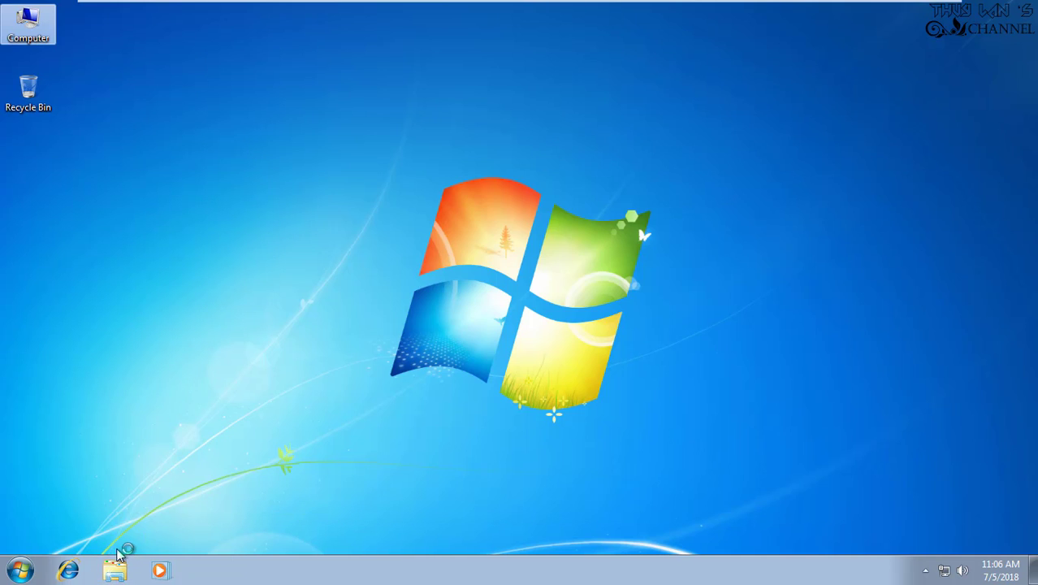
Run xampp-win32-7.2.6-0-VC15-installer from the Downloads folder as administrator, allowing its changes and accepting the UAC warning
click(120, 571)
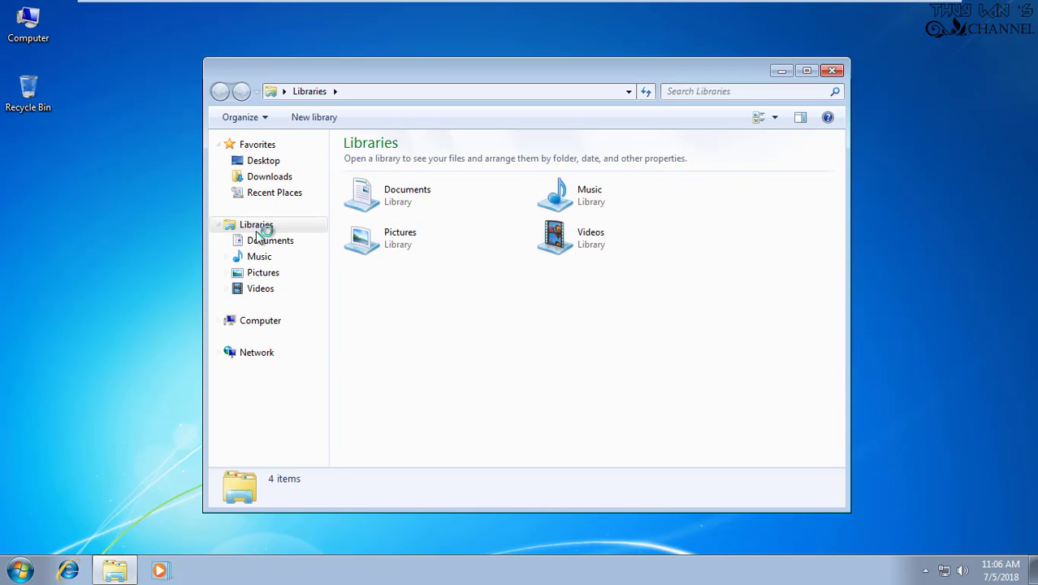
click(277, 178)
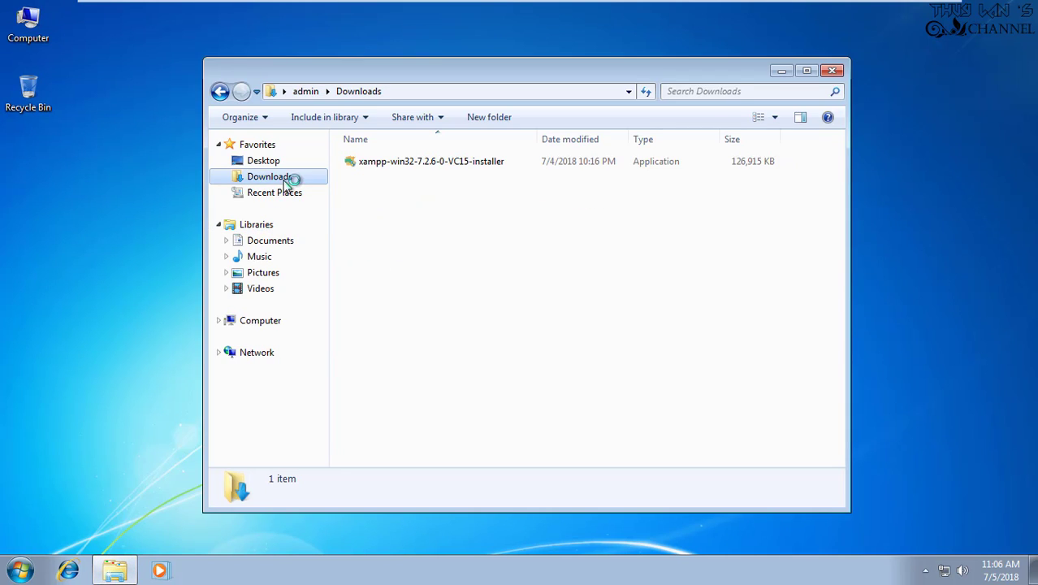
click(376, 168)
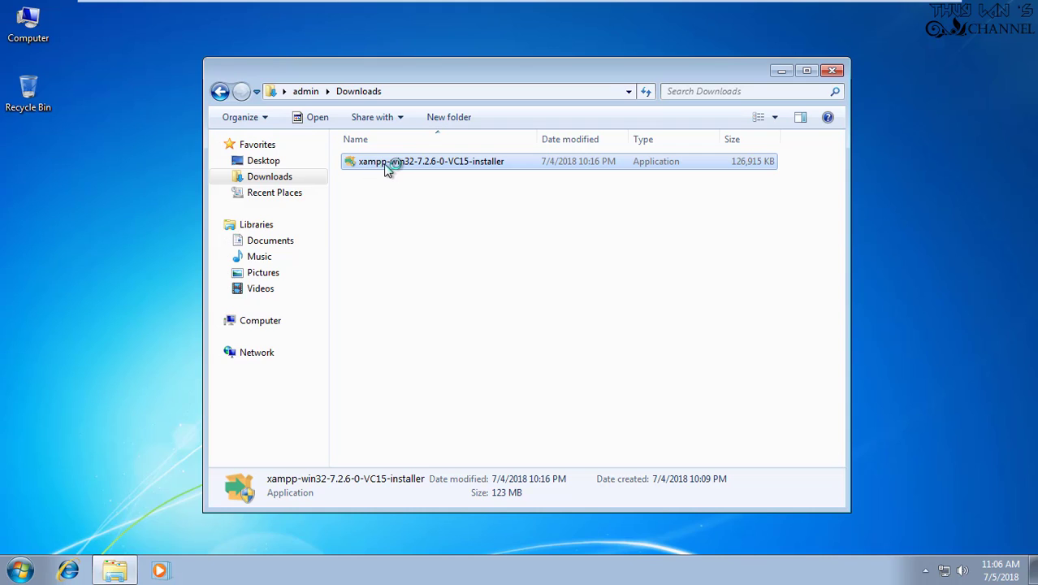
right_click(399, 166)
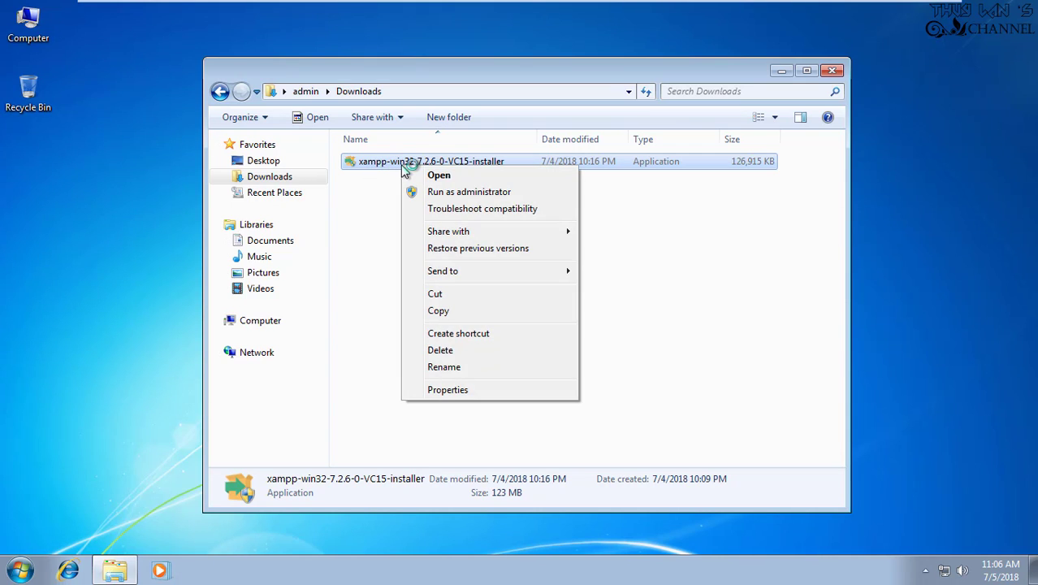
click(444, 197)
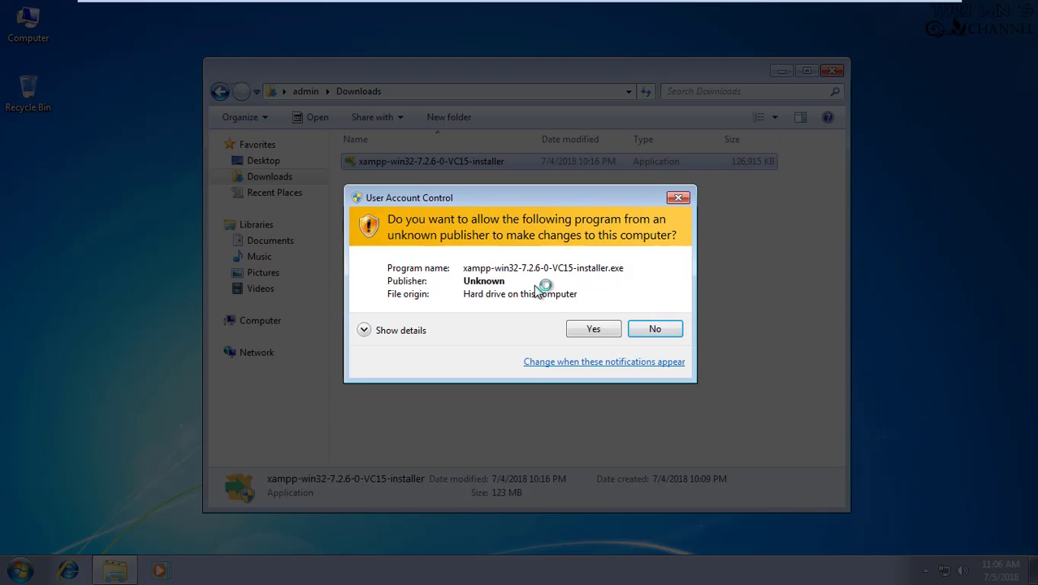
click(594, 330)
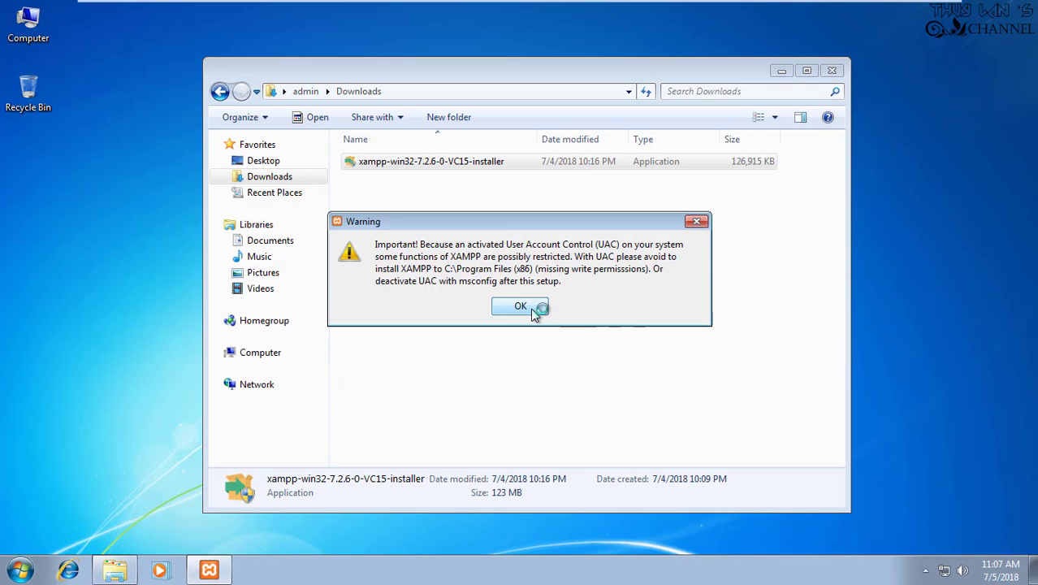
click(533, 313)
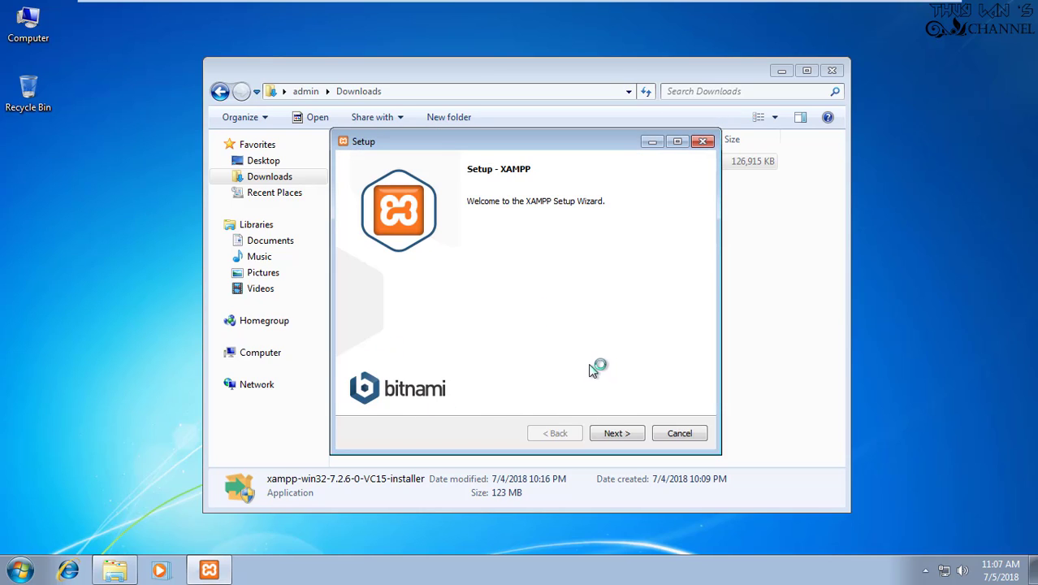
Install XAMPP with all components in C:\xampp, with the option to learn more about Bitnami for XAMPP turned off
click(619, 431)
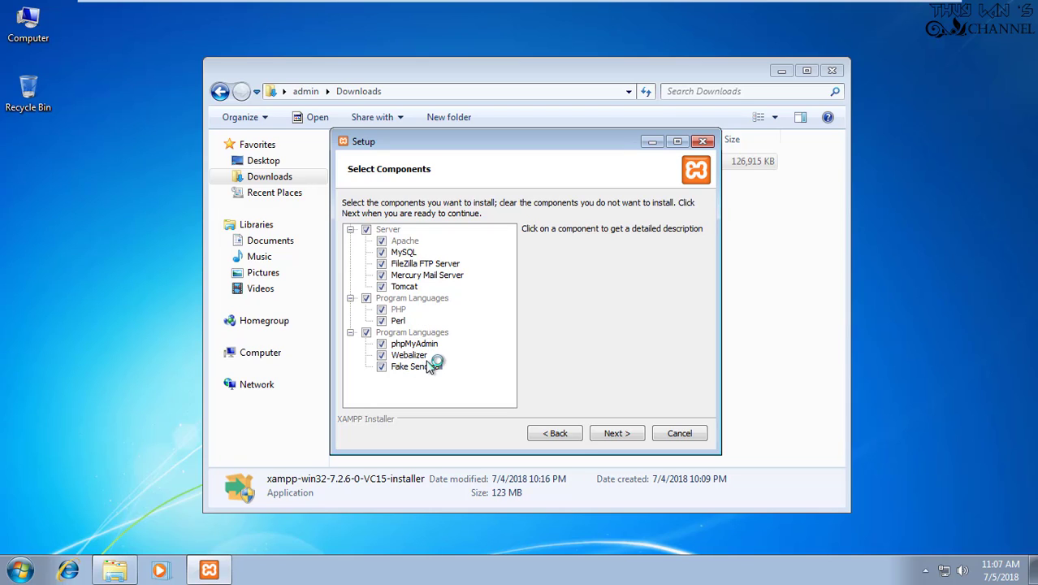
click(621, 433)
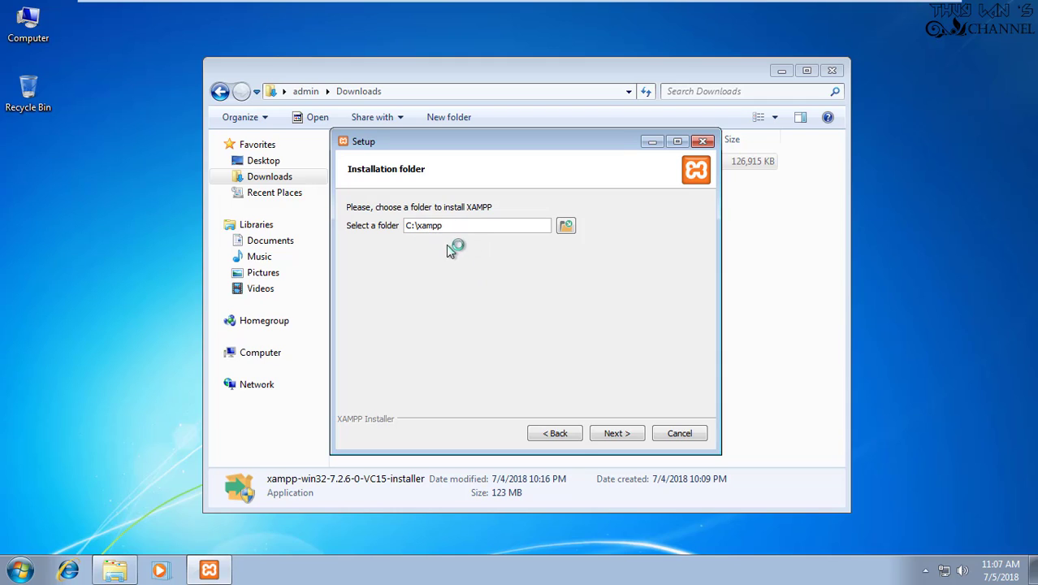
click(630, 433)
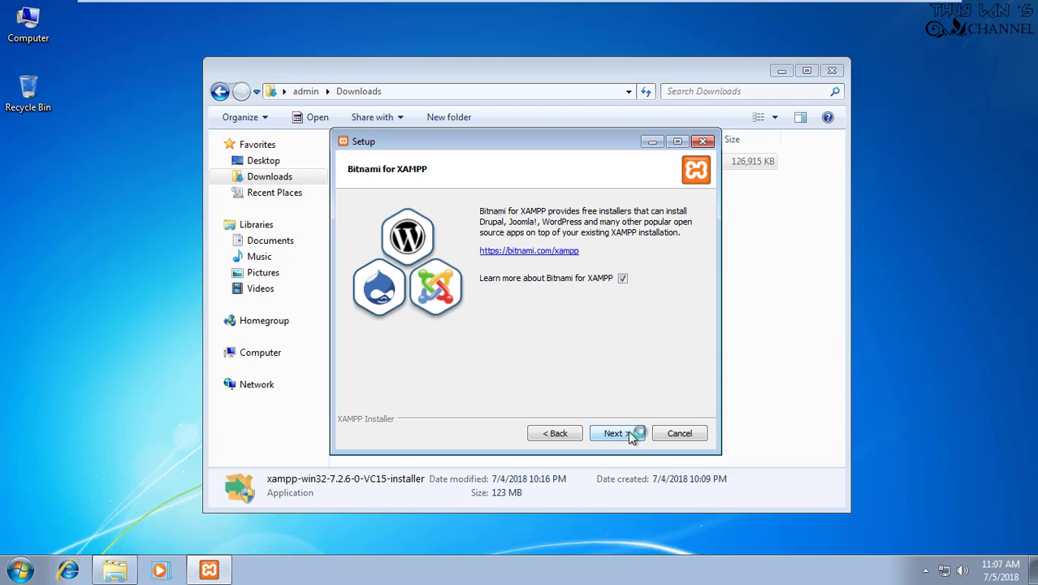
click(622, 278)
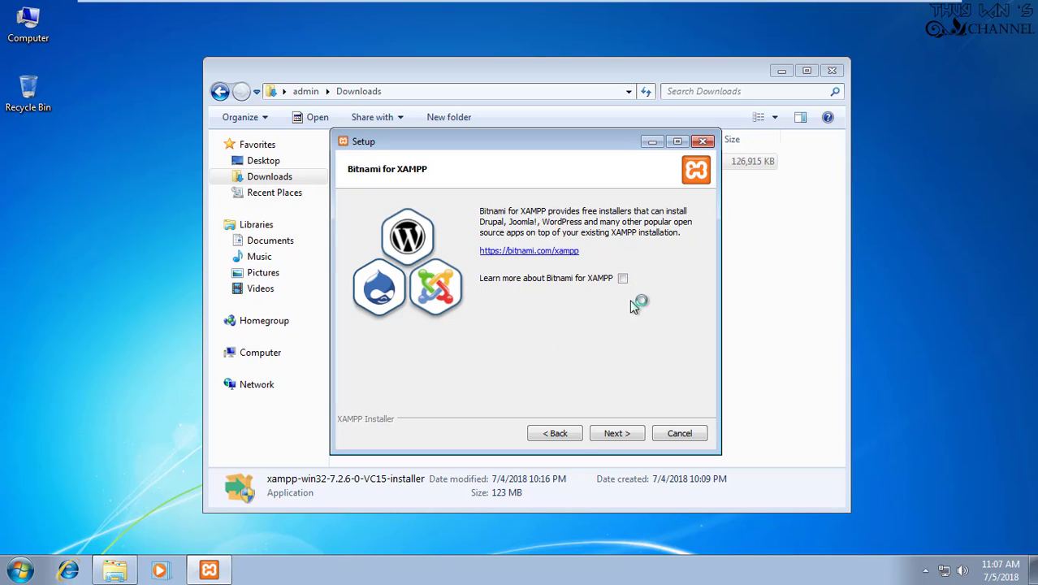
click(615, 430)
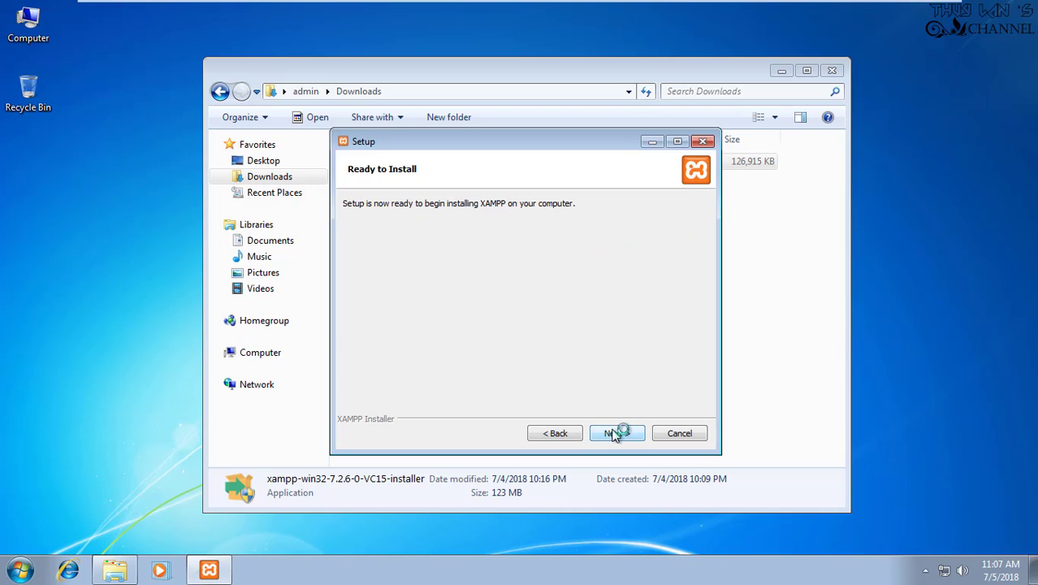
click(615, 433)
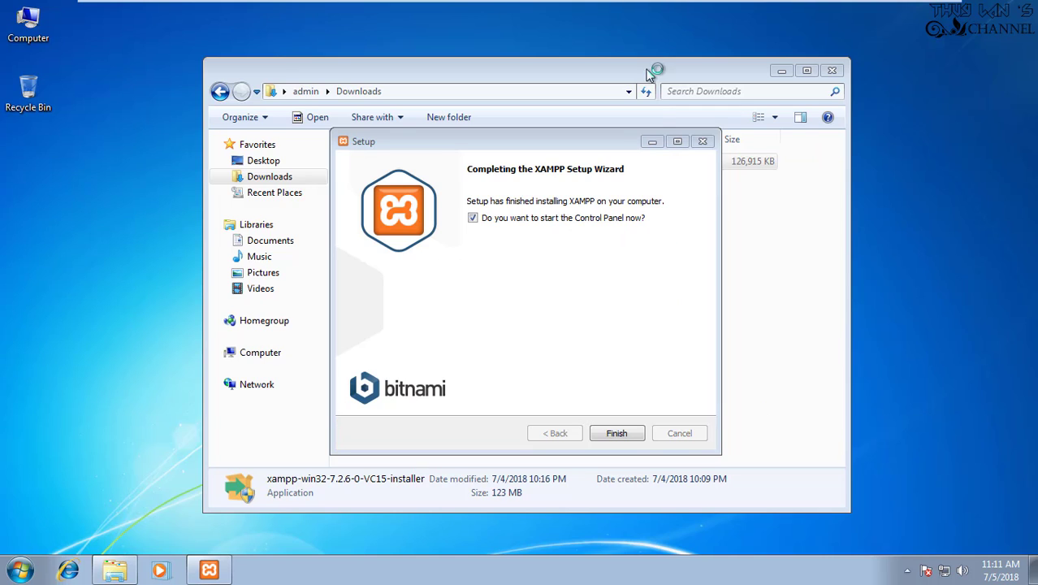
Finish the XAMPP setup with the Control Panel launched and save English as its language
click(625, 437)
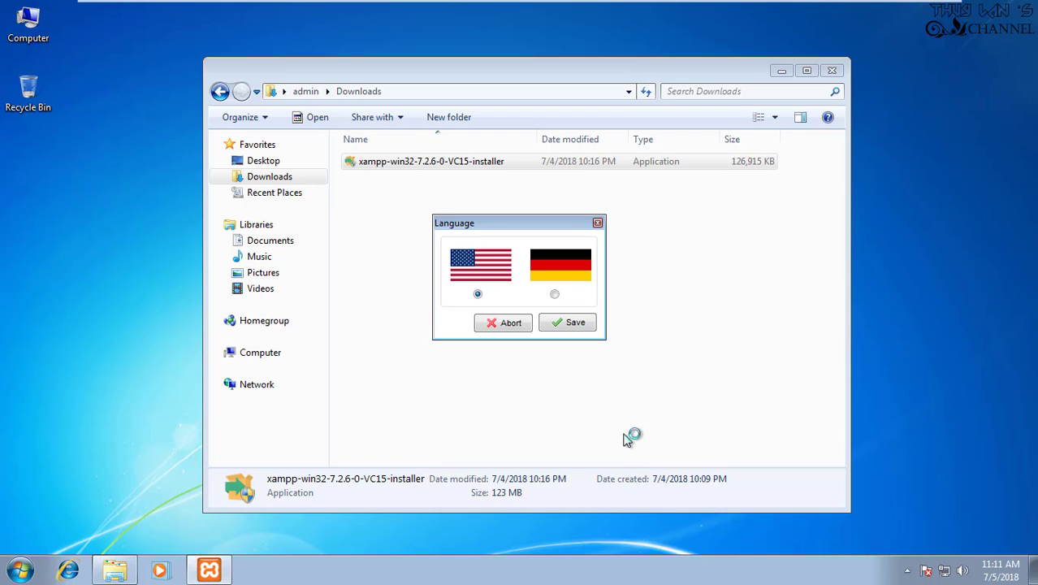
click(575, 322)
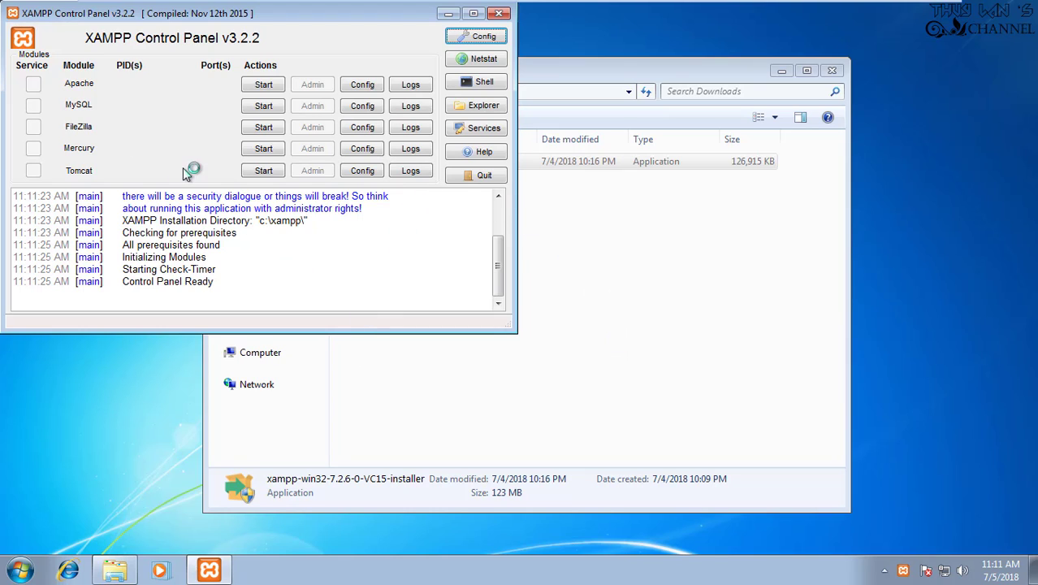
Start the Apache, MySQL and FileZilla modules and allow each of them through Windows Firewall
click(264, 87)
click(263, 106)
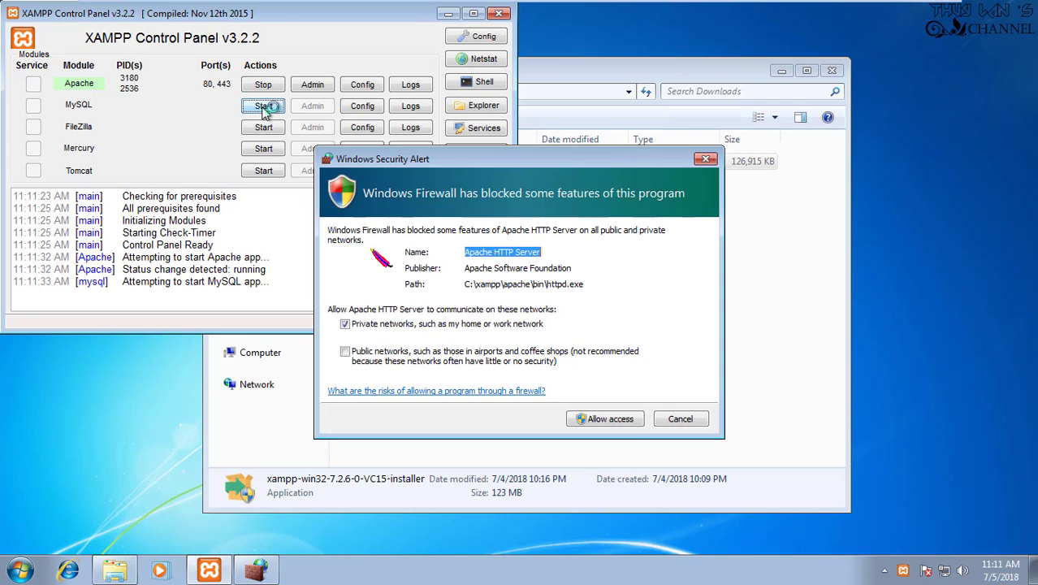
click(601, 419)
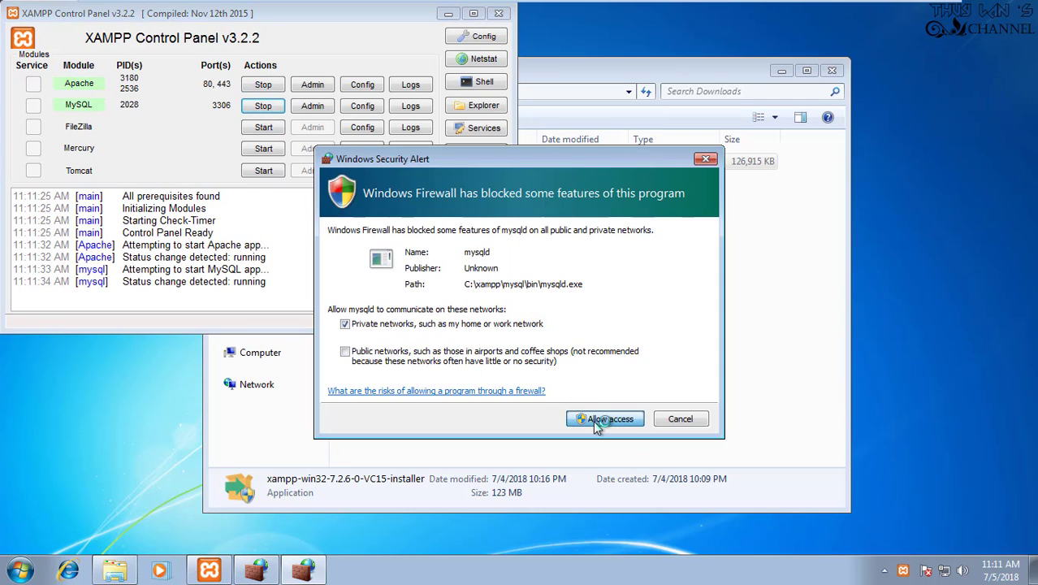
key(Return)
click(607, 418)
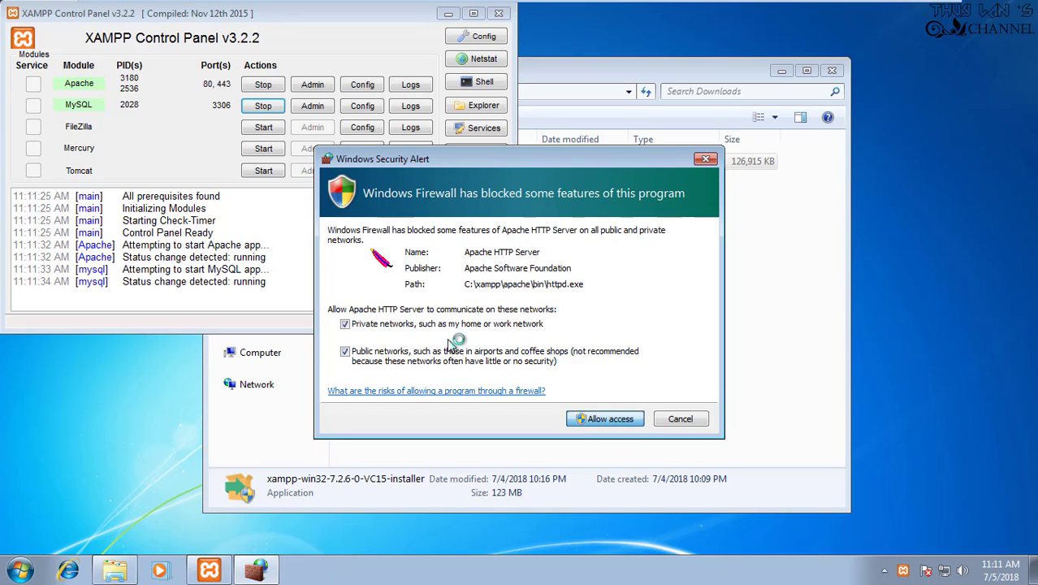
click(264, 127)
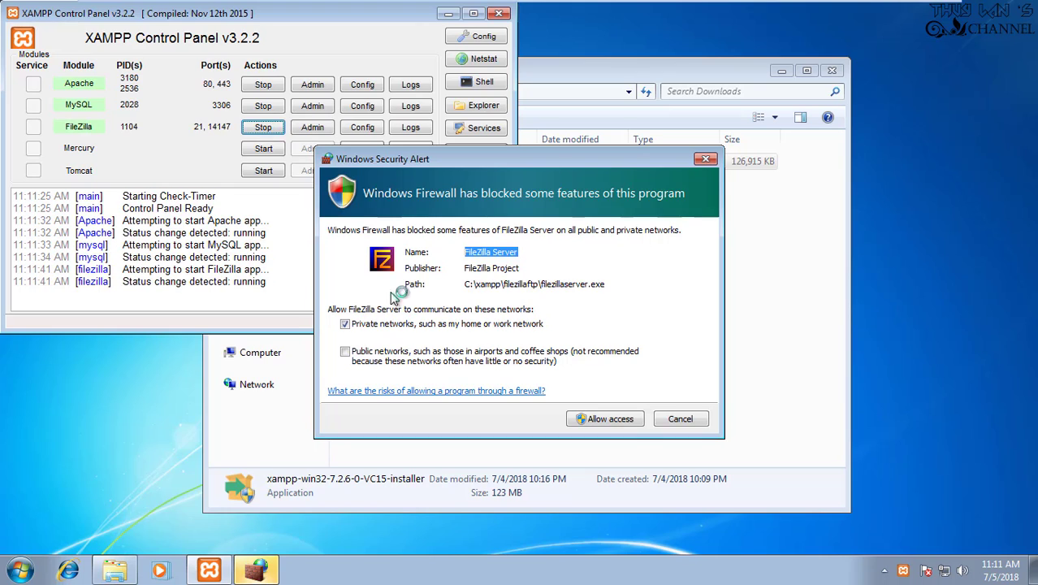
click(585, 418)
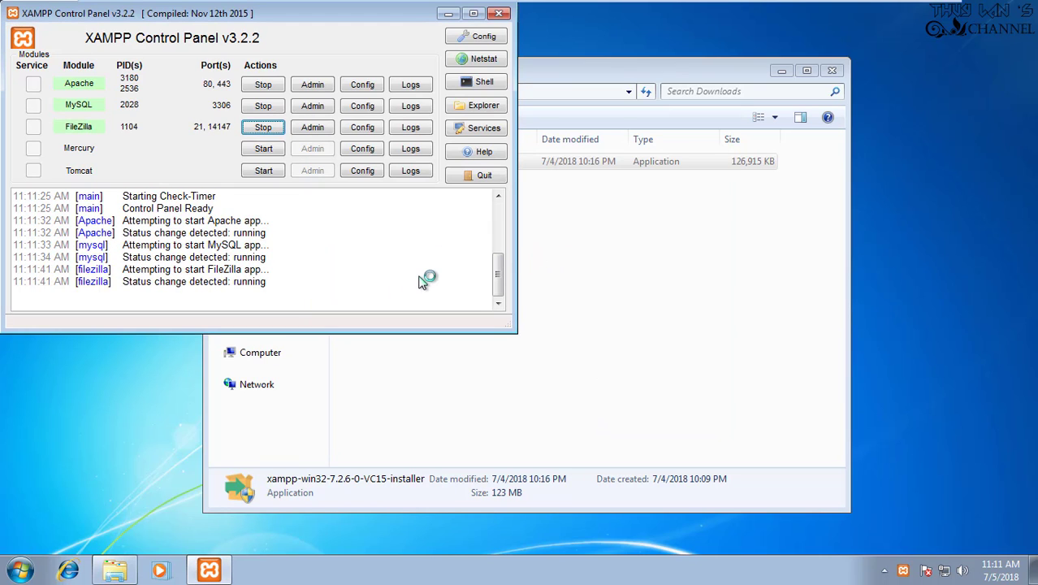
In the Control Panel configuration, enable autostart for Apache, MySQL and FileZilla and have the Control Panel start minimized
click(476, 36)
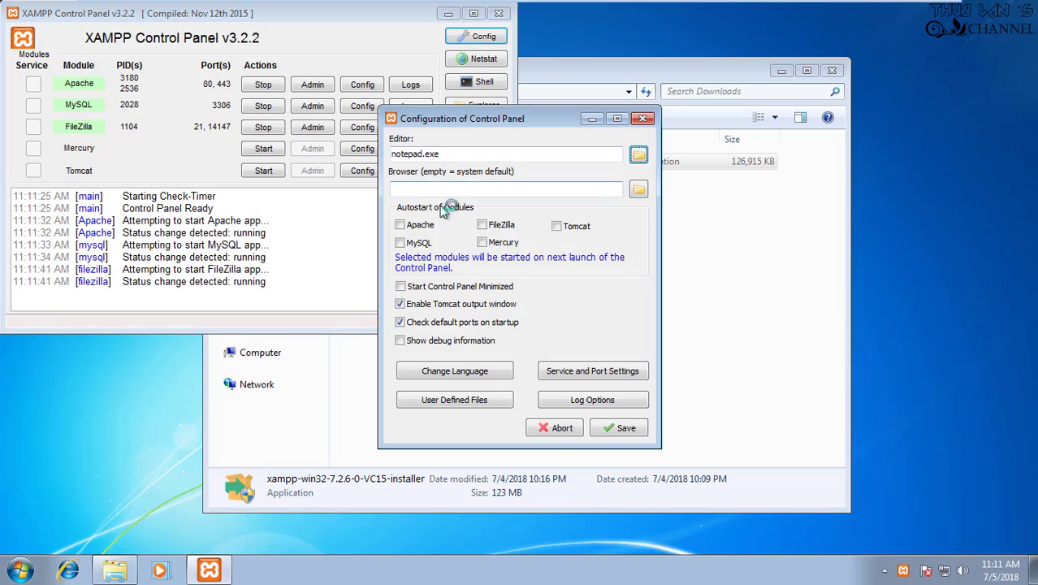
click(401, 225)
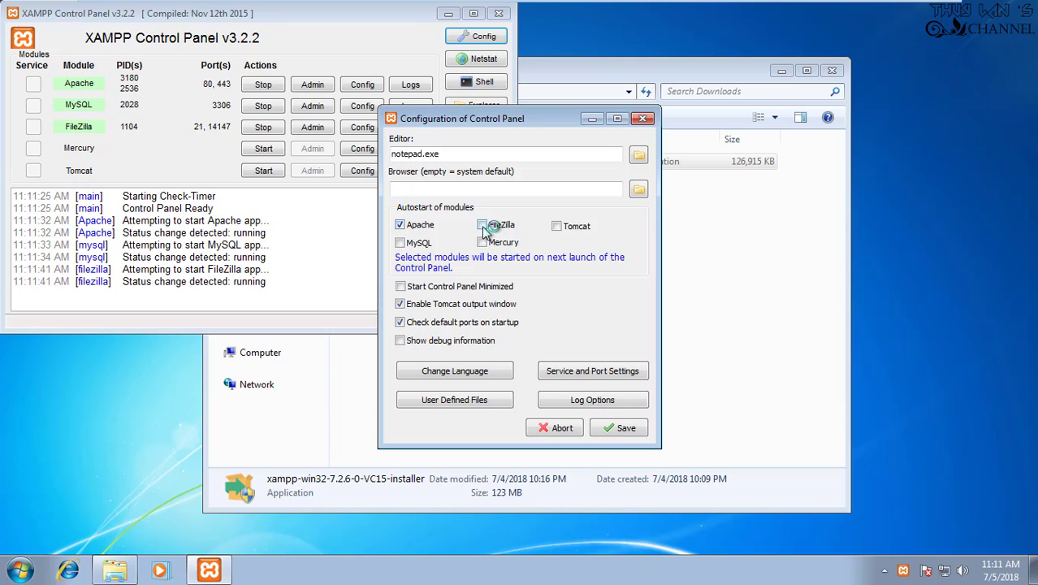
click(403, 245)
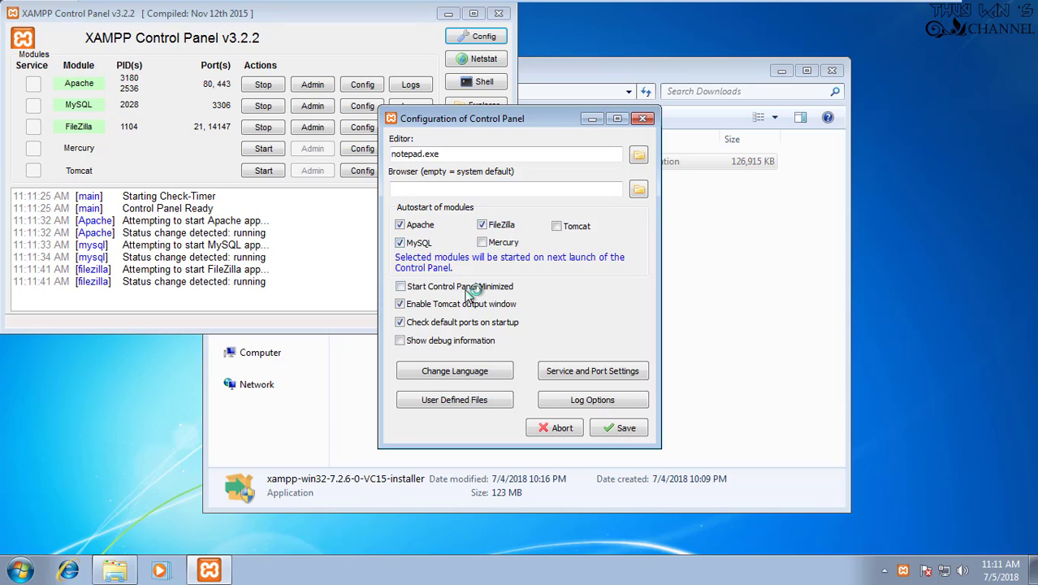
click(402, 289)
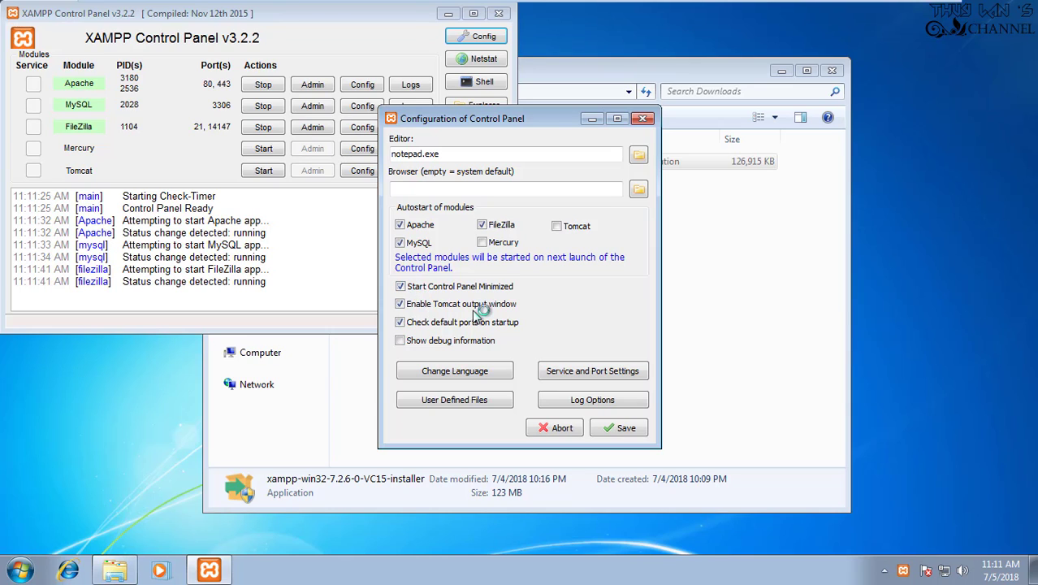
click(424, 323)
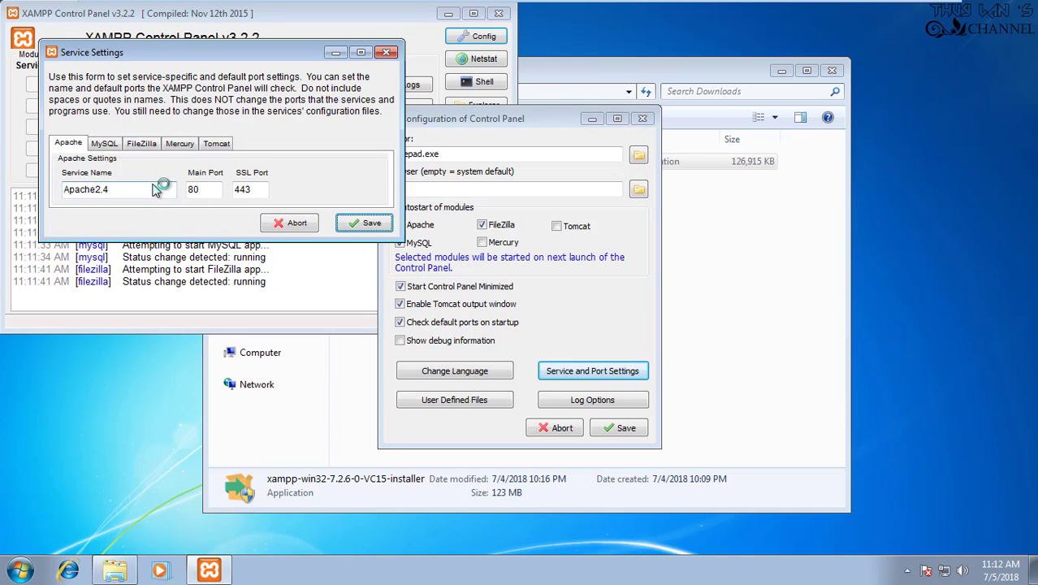
Review the service names and default ports of MySQL, FileZilla, Mercury and Tomcat, and save the service settings and the Control Panel configuration
click(104, 144)
click(143, 144)
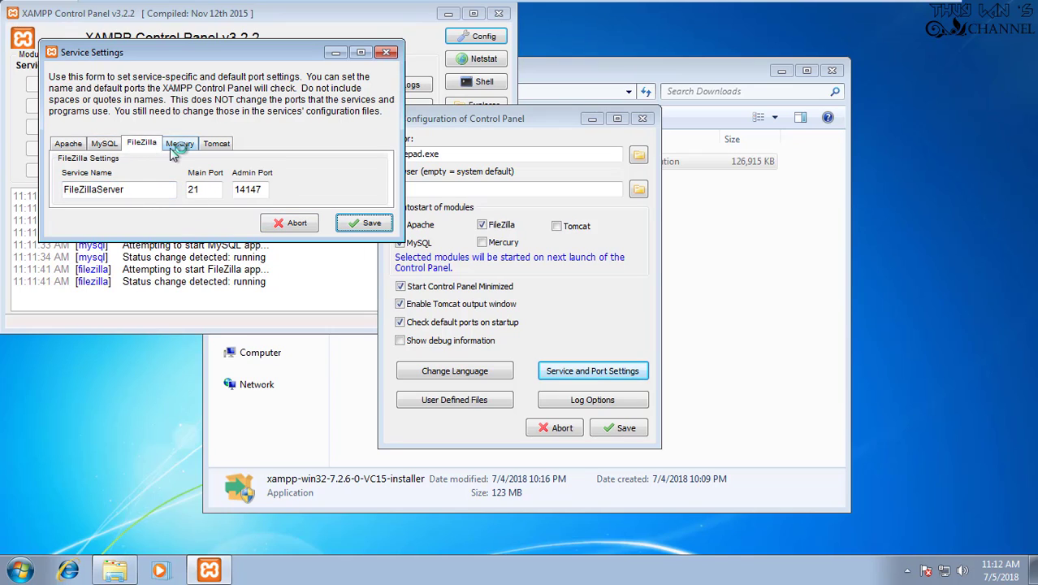
click(179, 146)
click(217, 144)
click(364, 222)
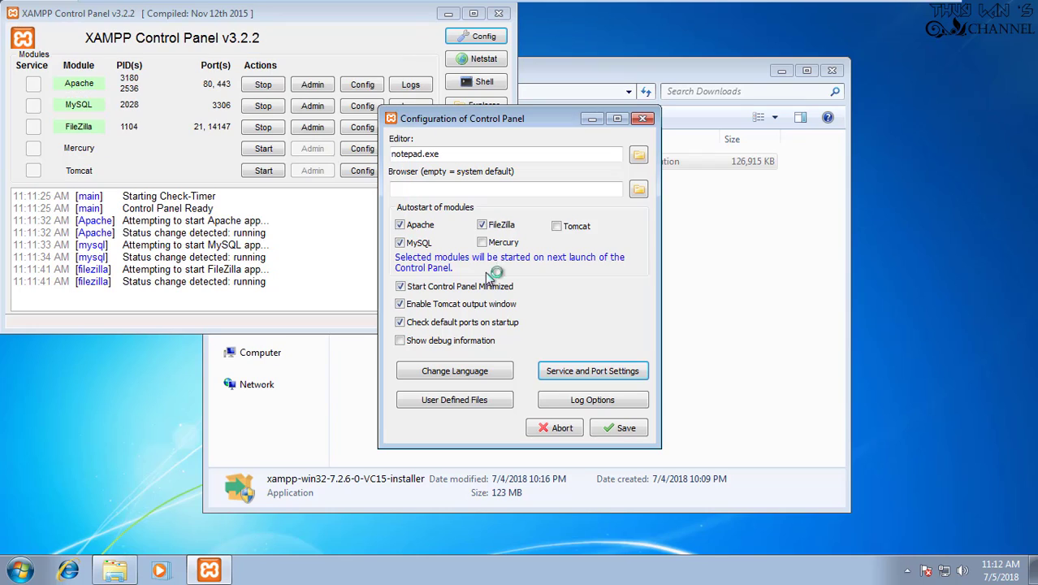
click(625, 429)
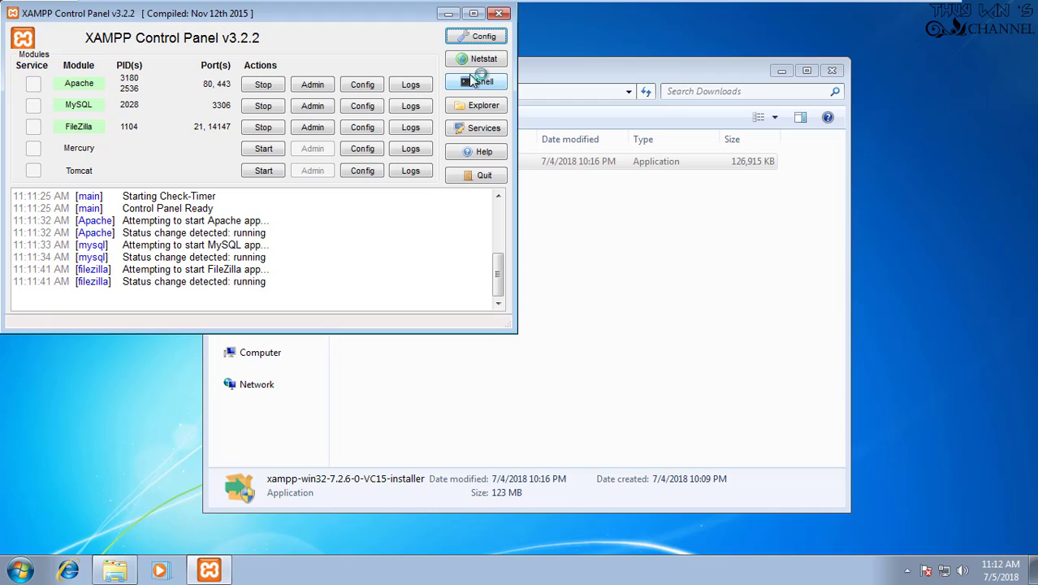
Close the XAMPP Control Panel and the Downloads window, and open Internet Explorer maximized with its initial setup postponed
click(501, 16)
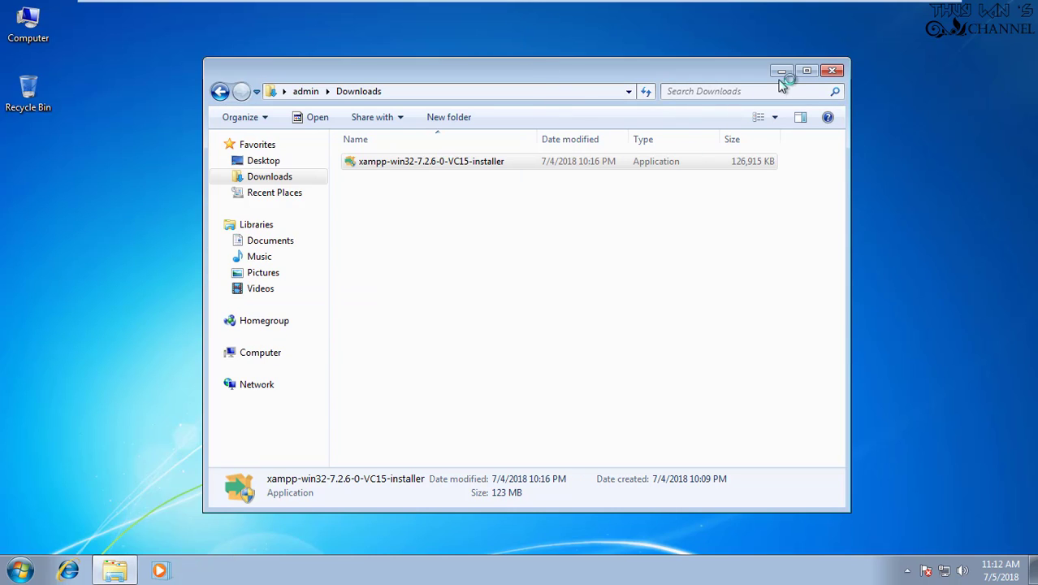
click(832, 71)
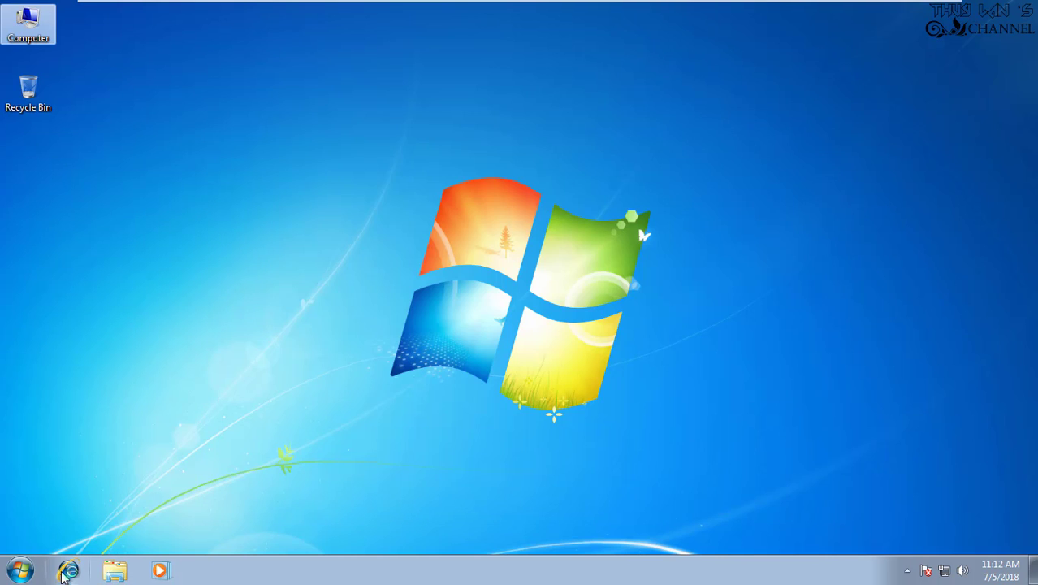
click(68, 571)
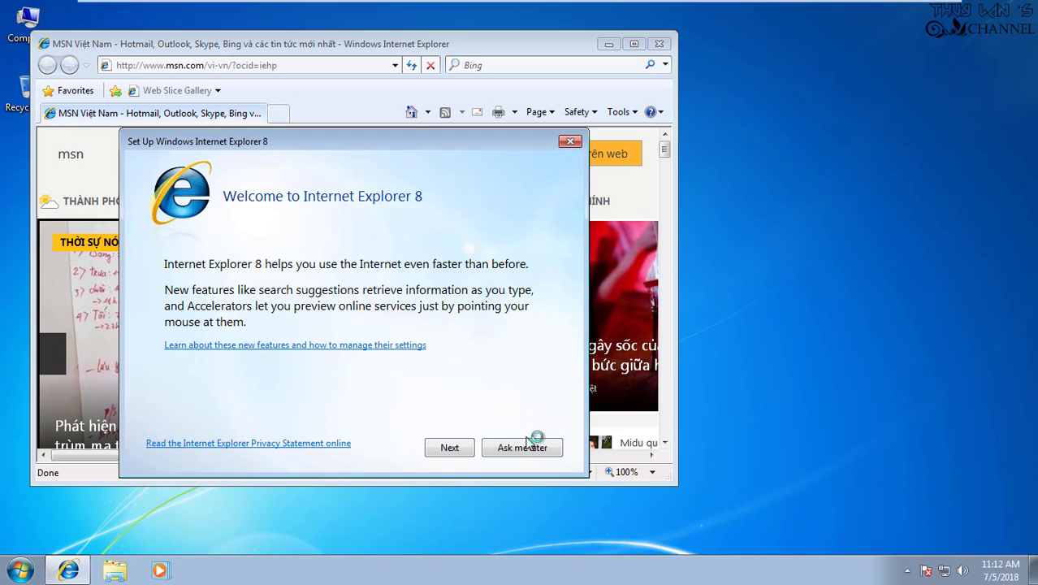
click(532, 442)
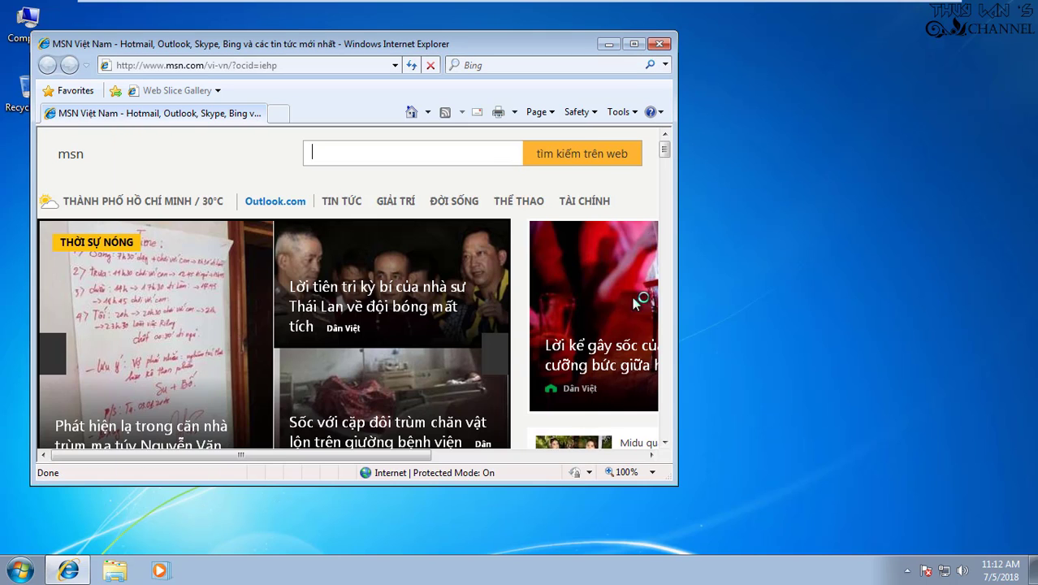
click(634, 44)
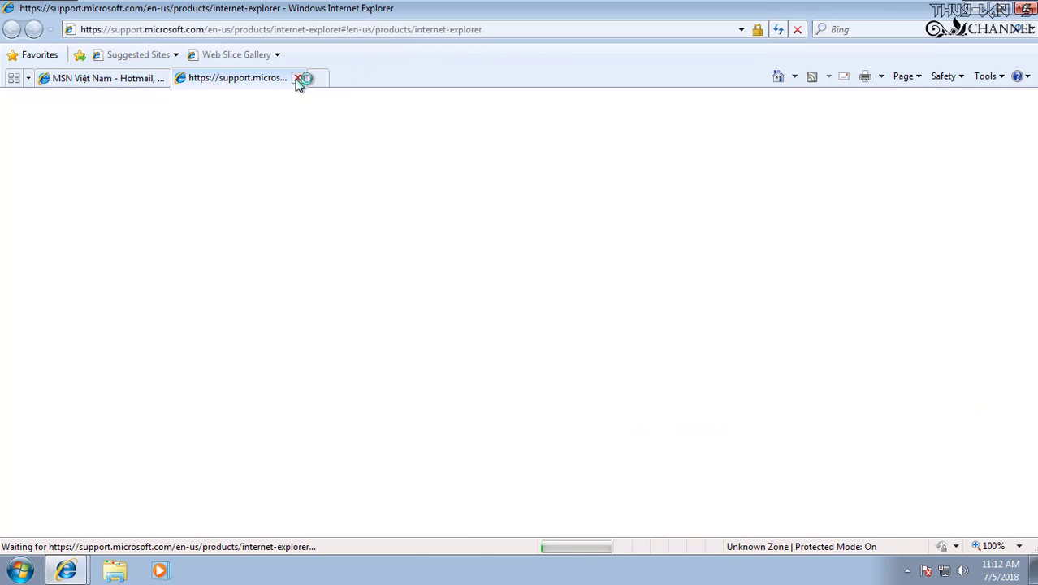
Close the Microsoft support tab and load localhost in the browser
click(297, 78)
click(381, 30)
text(localhost)
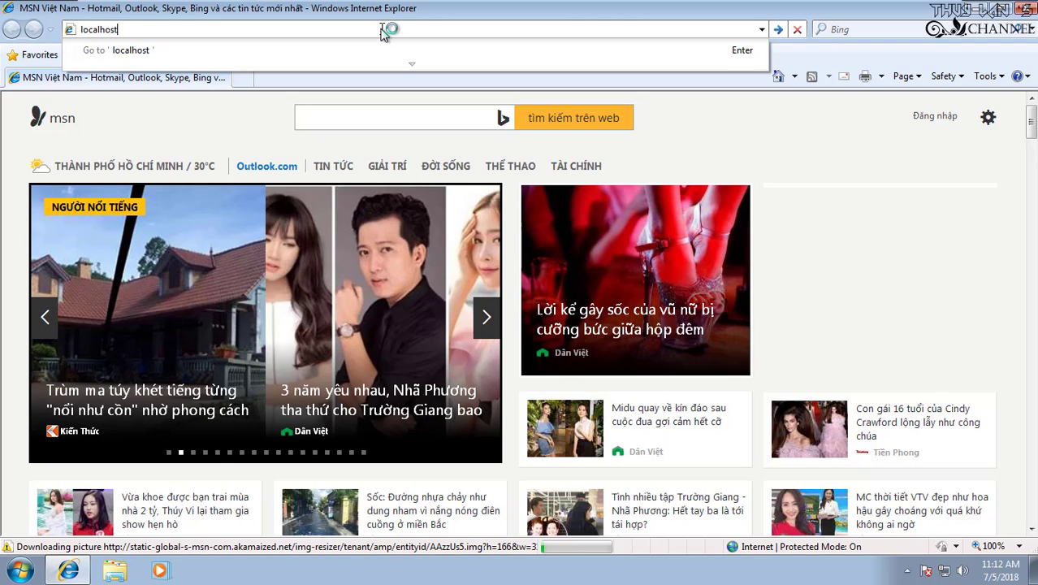
key(Return)
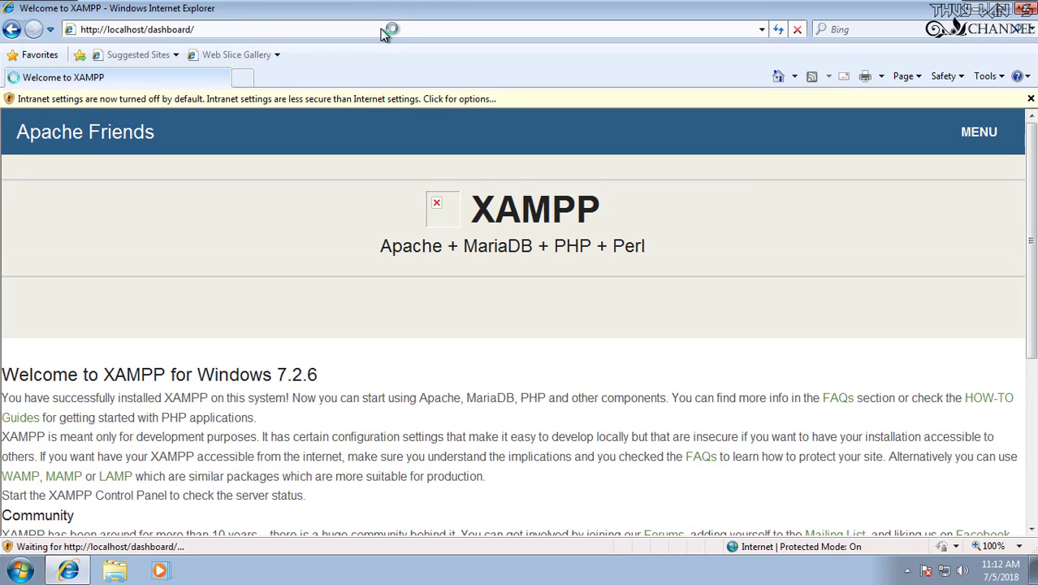
Enable the intranet settings for the localhost page and confirm the change
click(359, 98)
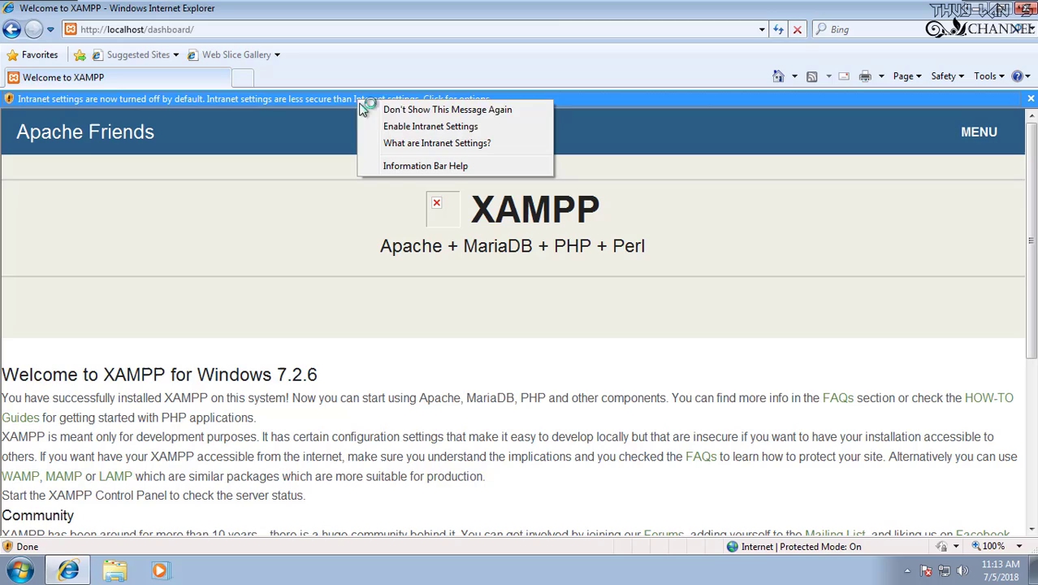
click(394, 129)
click(507, 318)
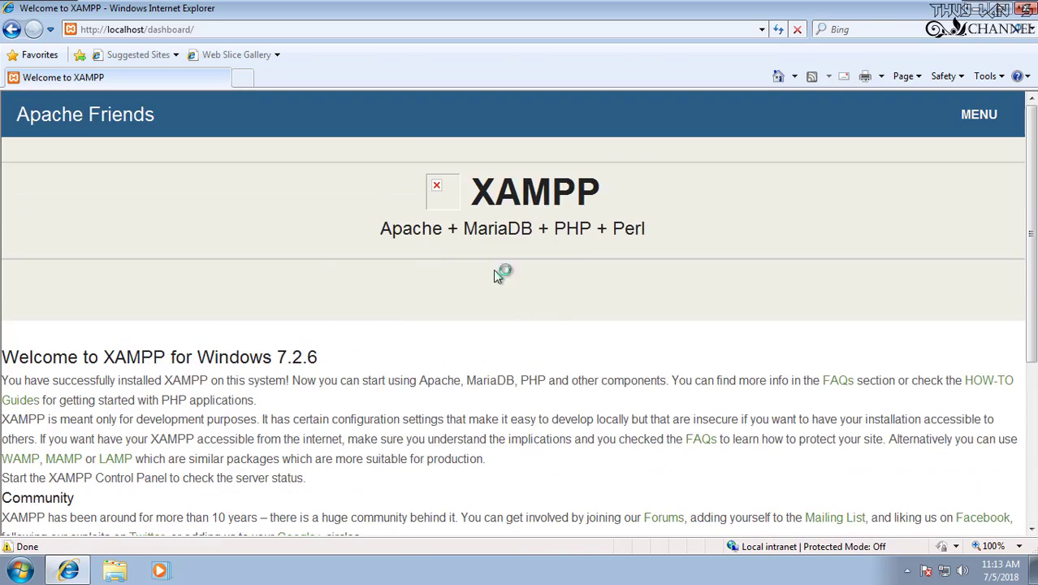
Open the C:\xampp\htdocs folder in Windows Explorer
click(115, 570)
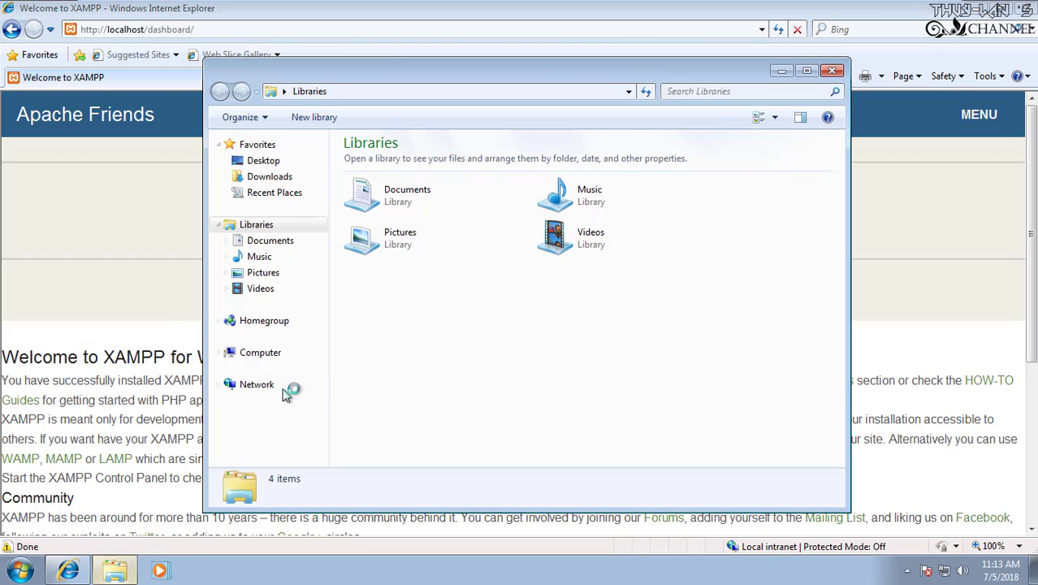
click(284, 356)
double_click(422, 178)
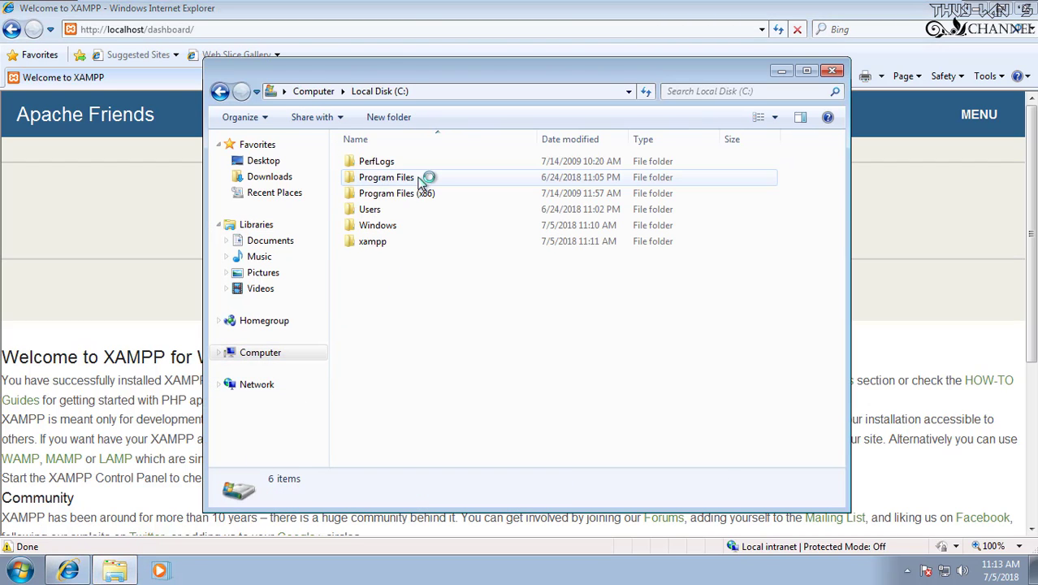
click(370, 243)
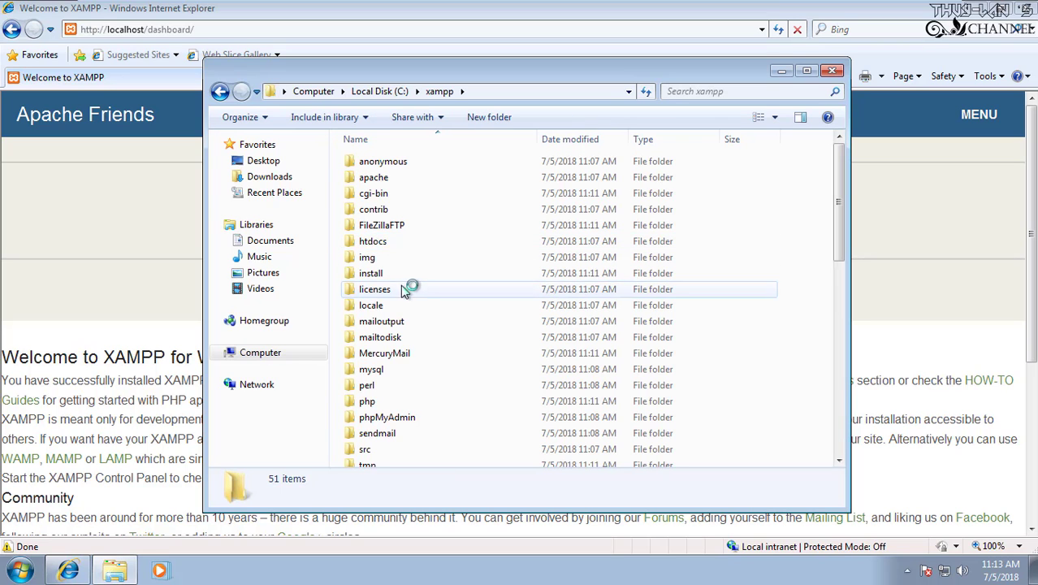
click(380, 245)
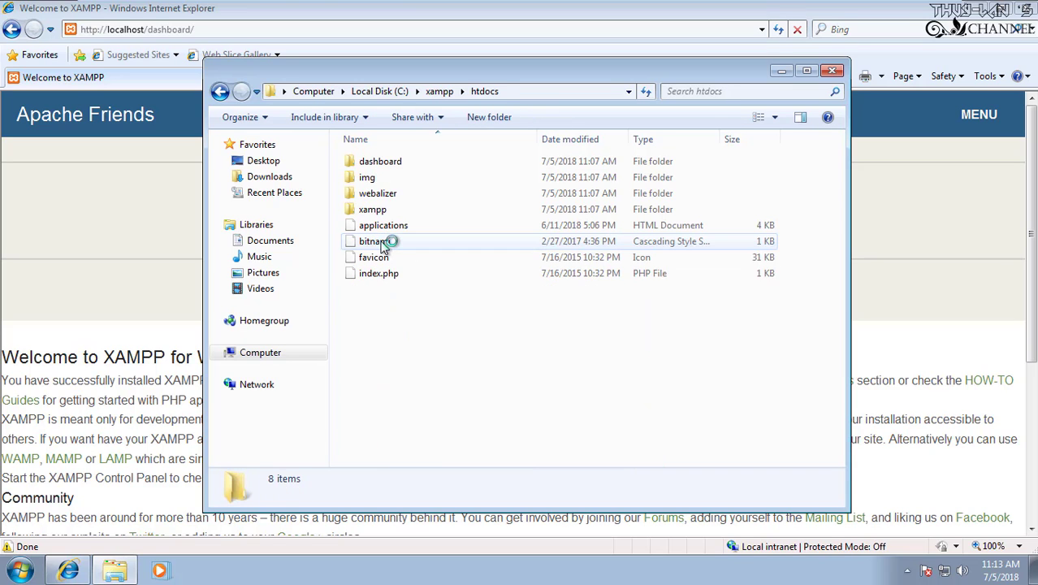
Create a new text document in the htdocs folder, keeping the default name New Text Document
right_click(420, 345)
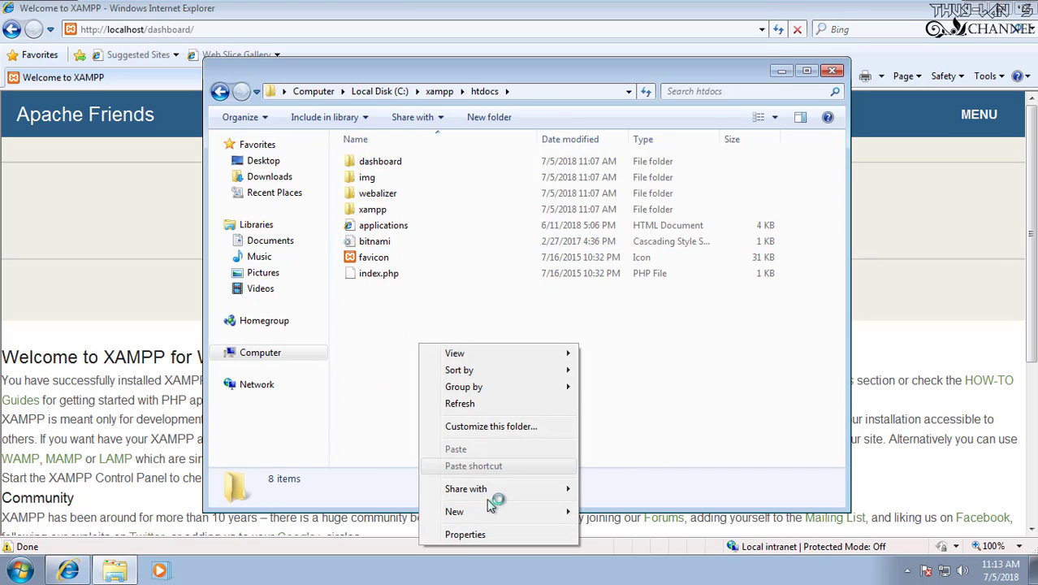
mouse_move(492, 512)
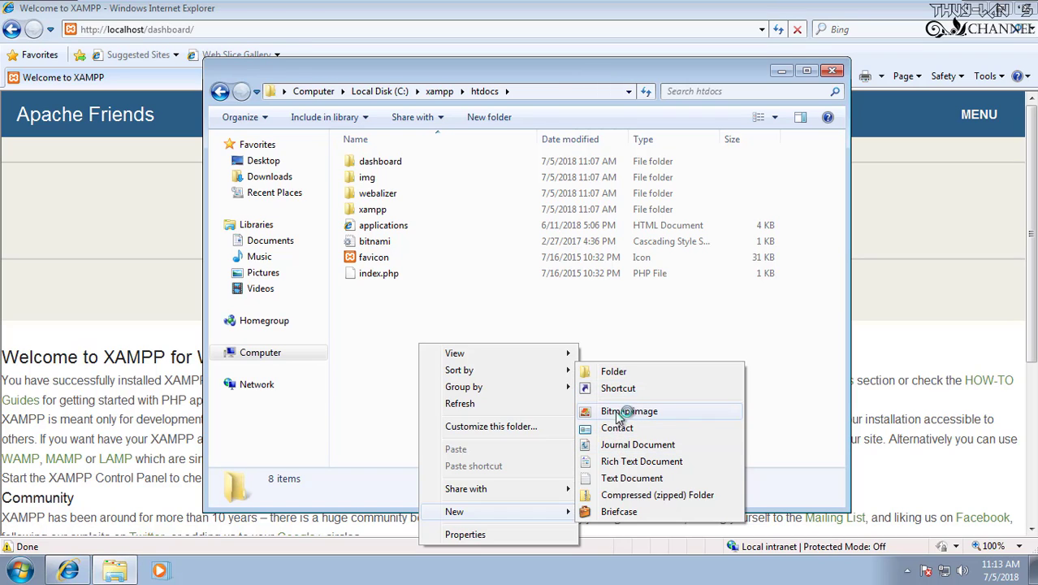
click(642, 477)
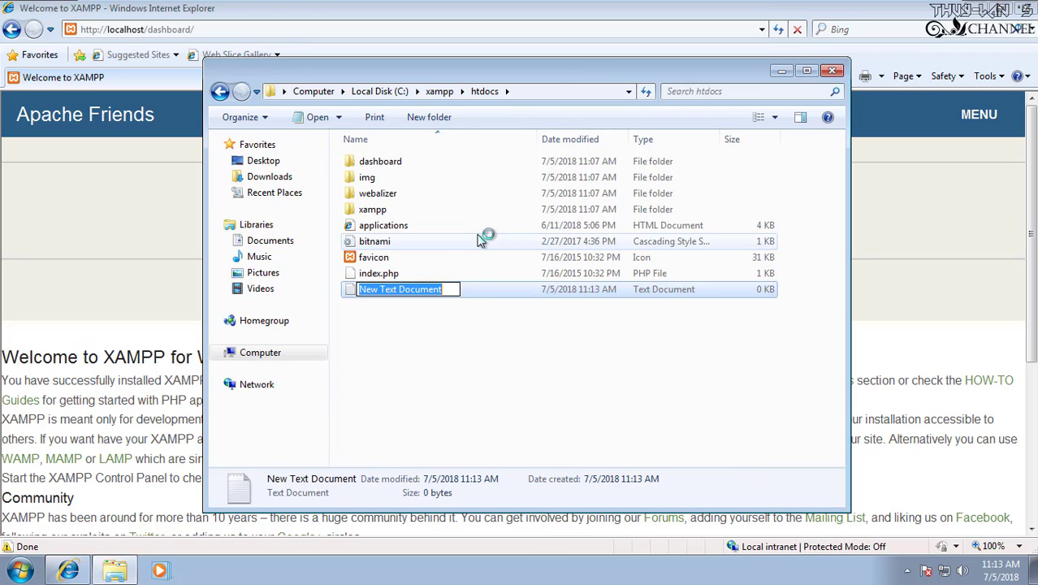
click(479, 338)
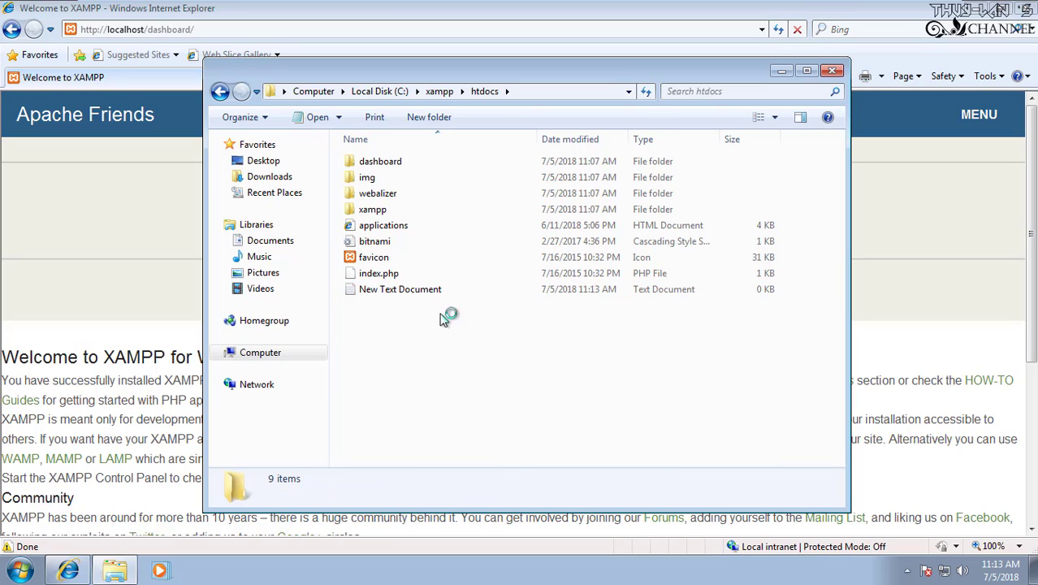
Open New Text Document in Notepad and write "Hello" as its content
double_click(416, 291)
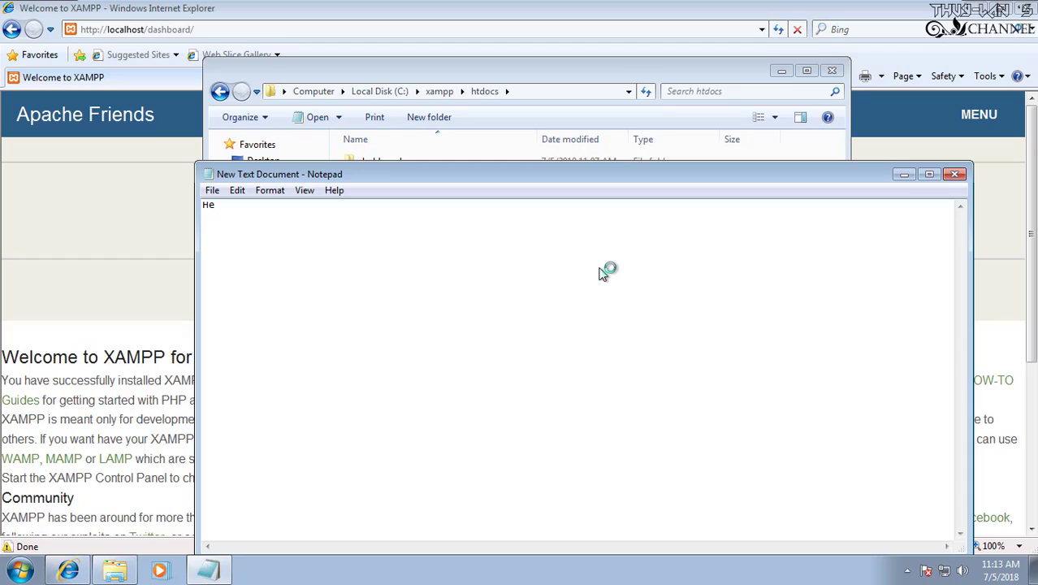
text(Hello)
drag(313, 209, 179, 208)
click(351, 234)
Start saving a copy of the Notepad document in the htdocs folder
click(213, 190)
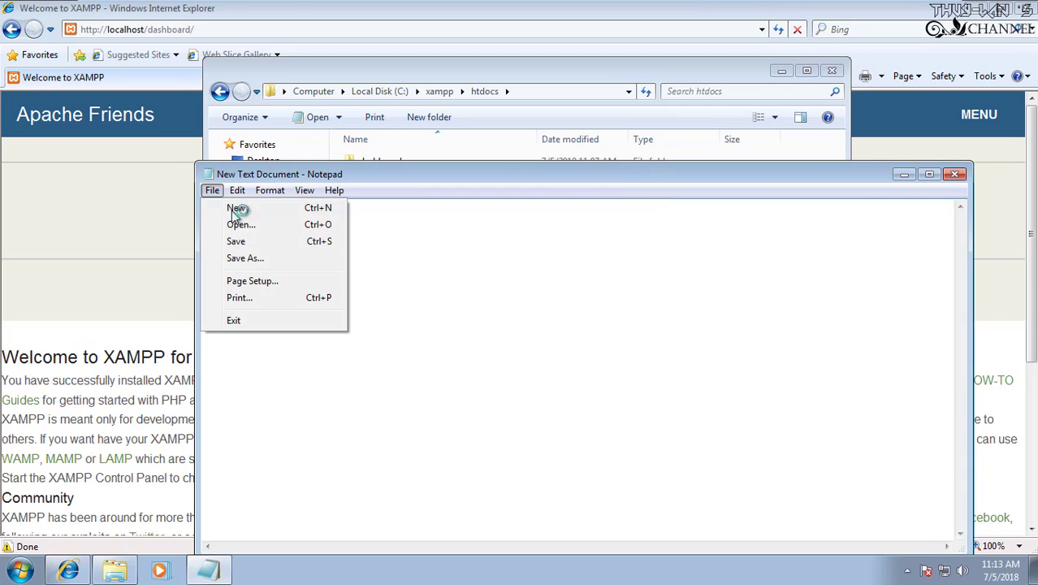
click(250, 262)
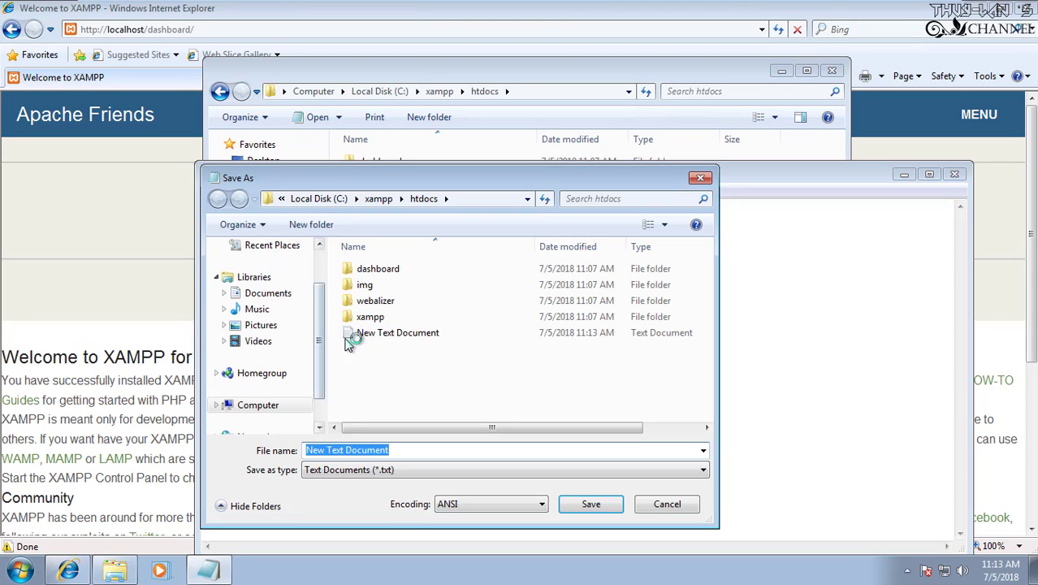